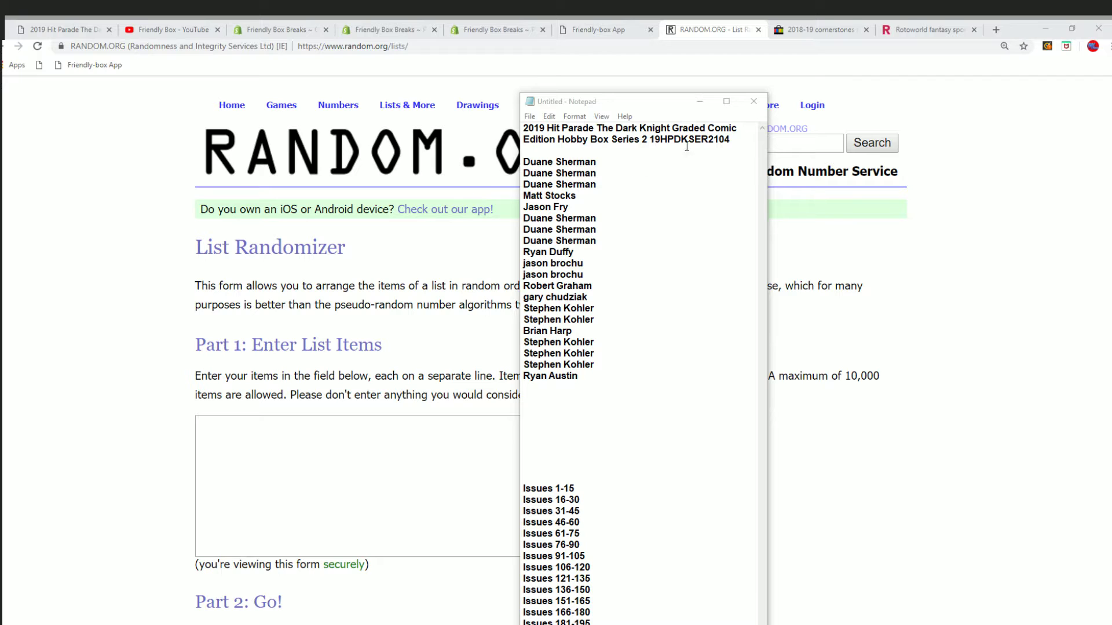
# Copy the twenty owner names from Notepad into the List Randomizer's item box
pyautogui.moveTo(734, 143); pyautogui.dragTo(660, 143)
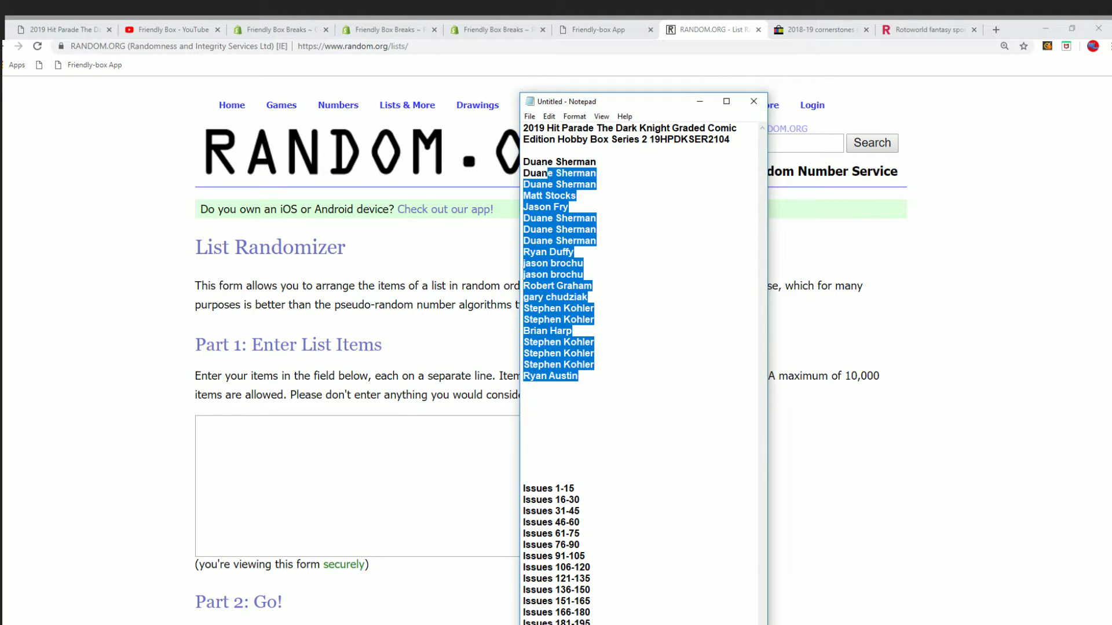
pyautogui.moveTo(581, 380); pyautogui.dragTo(523, 163)
pyautogui.rightClick(573, 173)
pyautogui.click(580, 219)
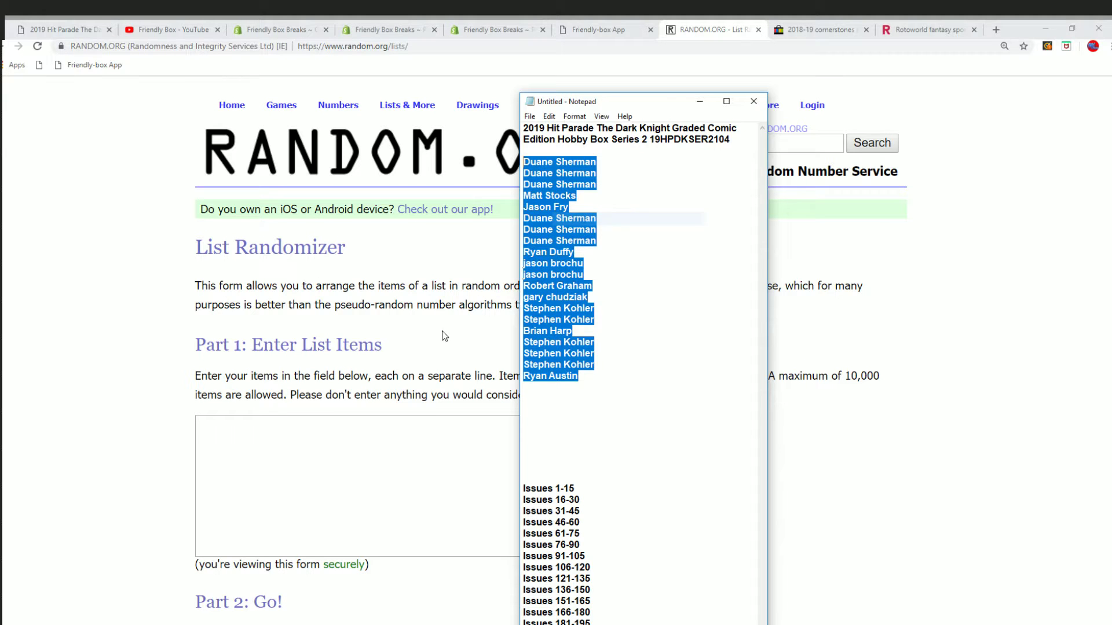
pyautogui.click(290, 423)
pyautogui.rightClick(289, 423)
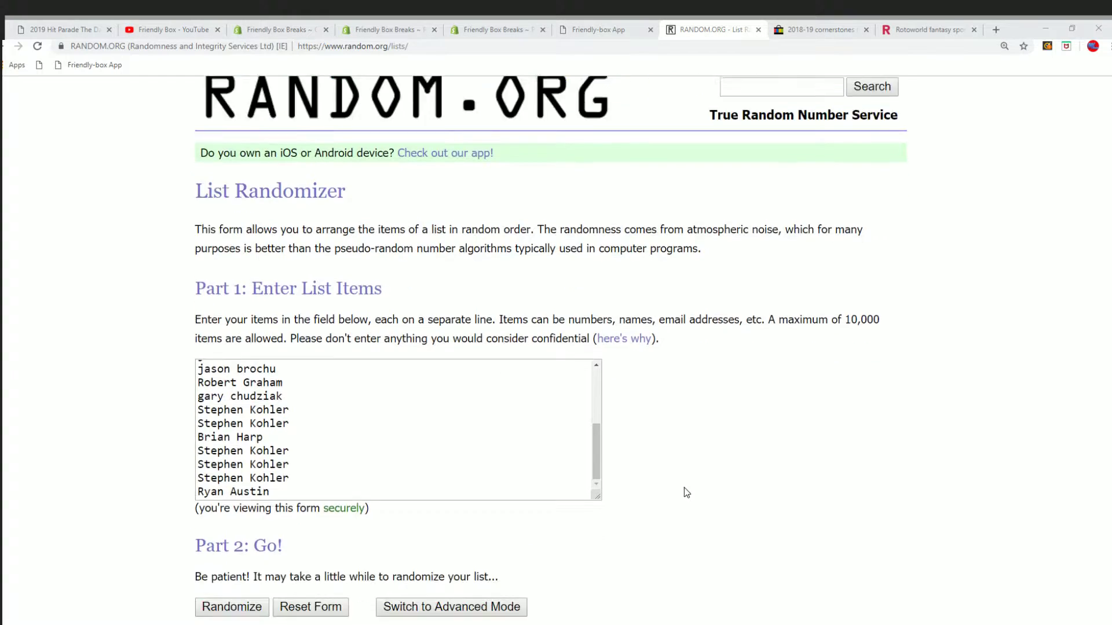
pyautogui.scroll(-1, 683, 502)
# Shuffle the owner names seven times with Randomize and Again!
pyautogui.click(222, 527)
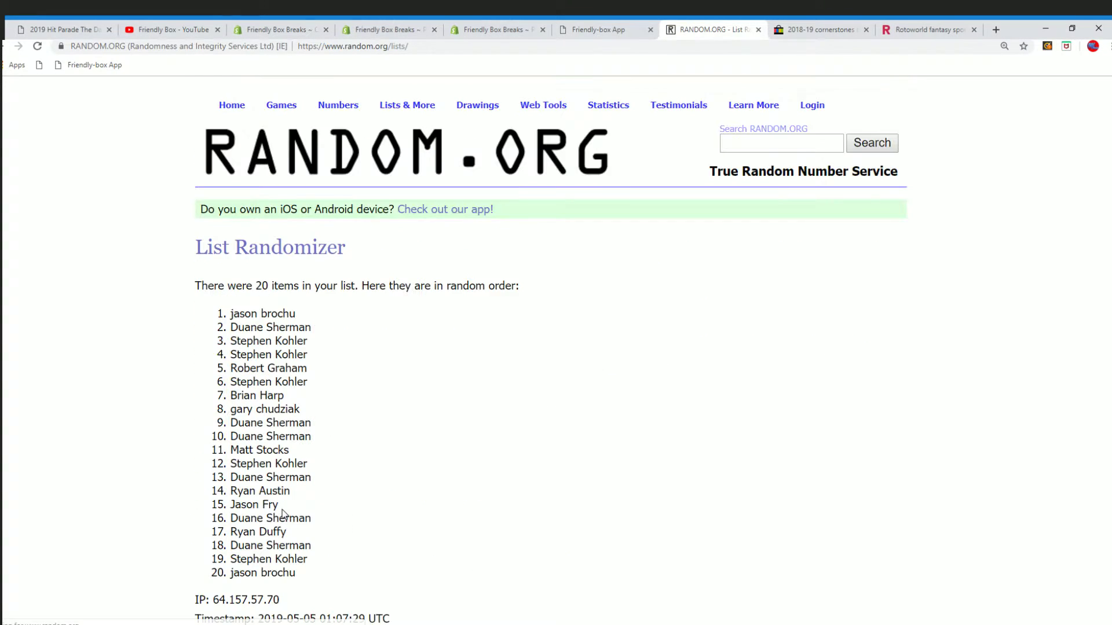
pyautogui.scroll(-2, 278, 515)
pyautogui.click(221, 524)
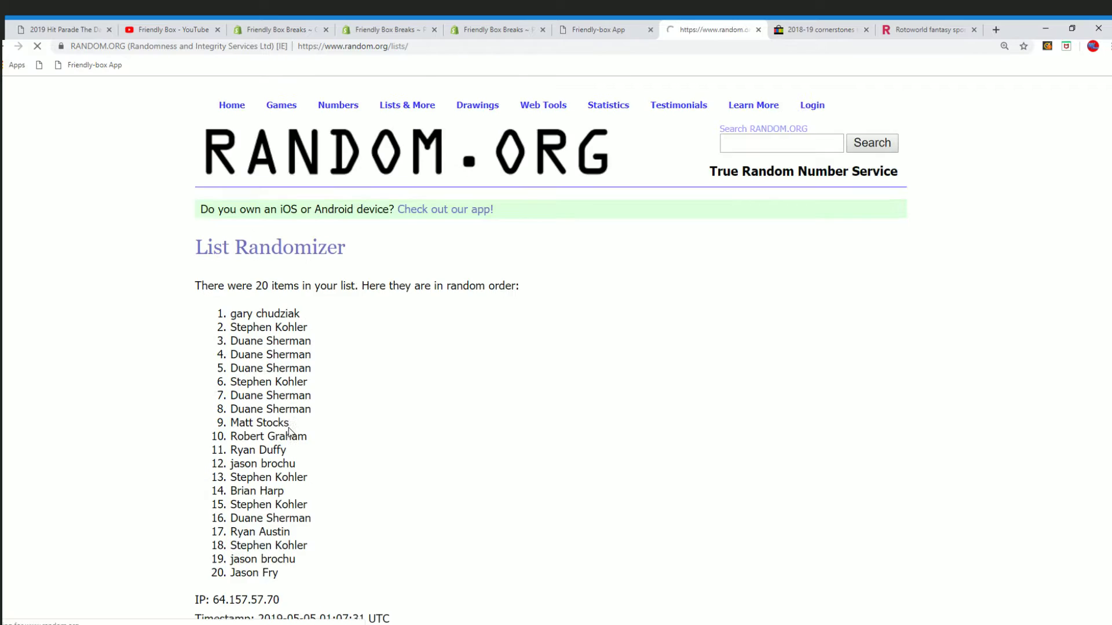
pyautogui.scroll(-2, 218, 526)
pyautogui.click(218, 524)
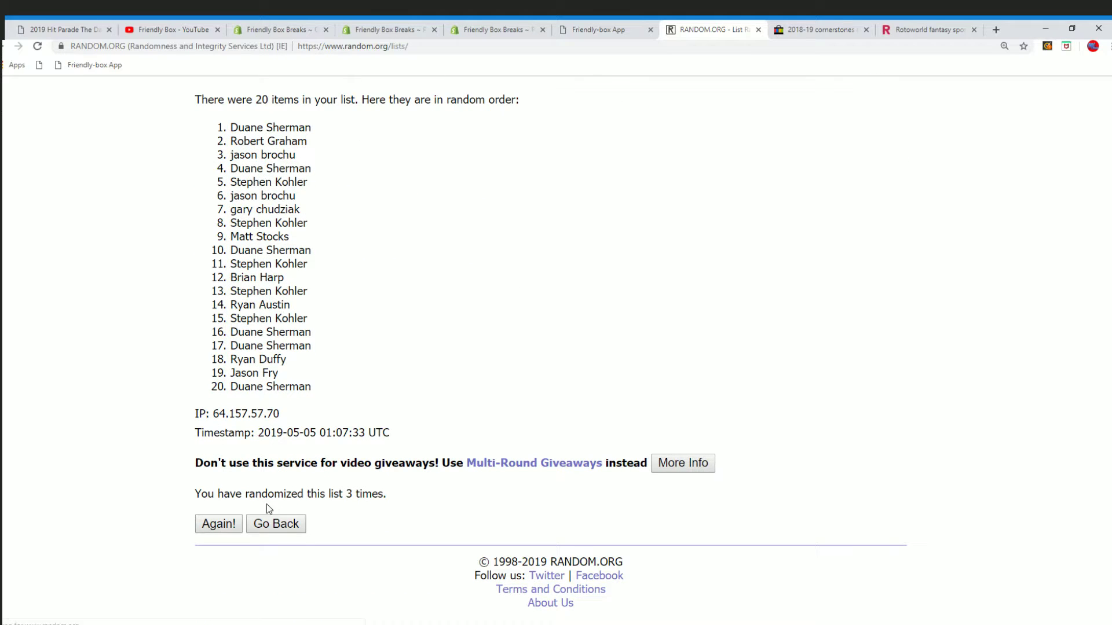
pyautogui.click(224, 525)
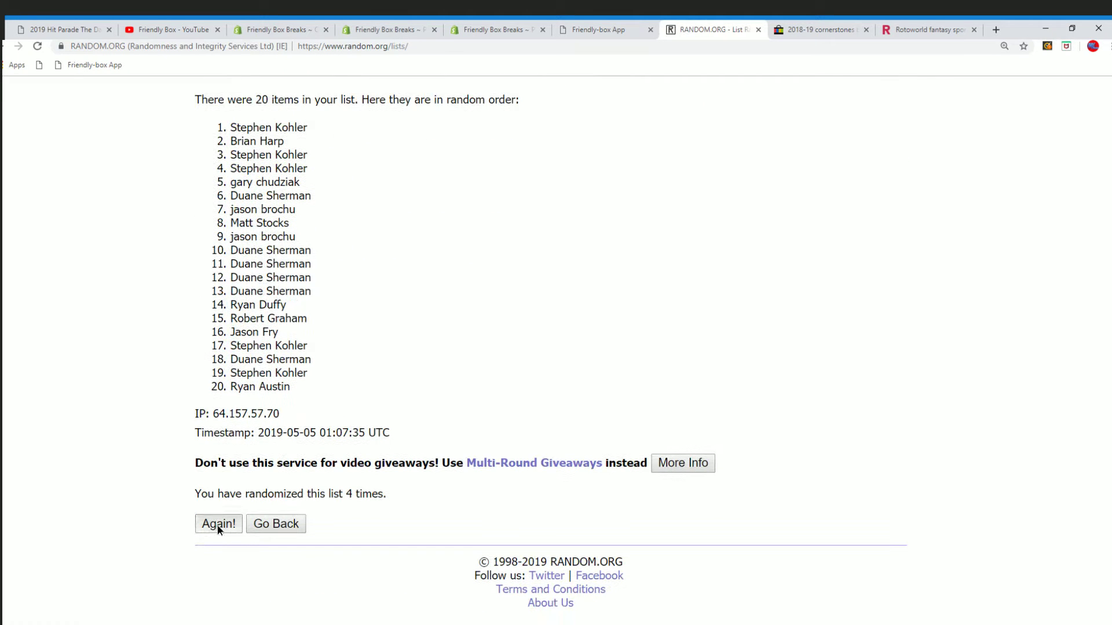
pyautogui.click(218, 526)
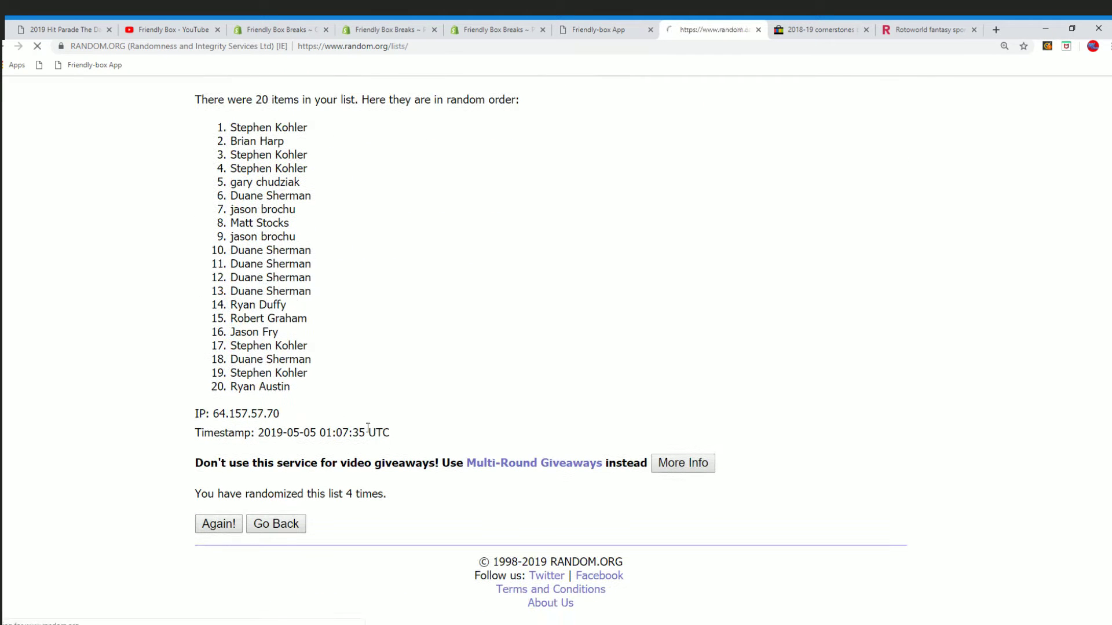
pyautogui.click(218, 527)
pyautogui.click(218, 525)
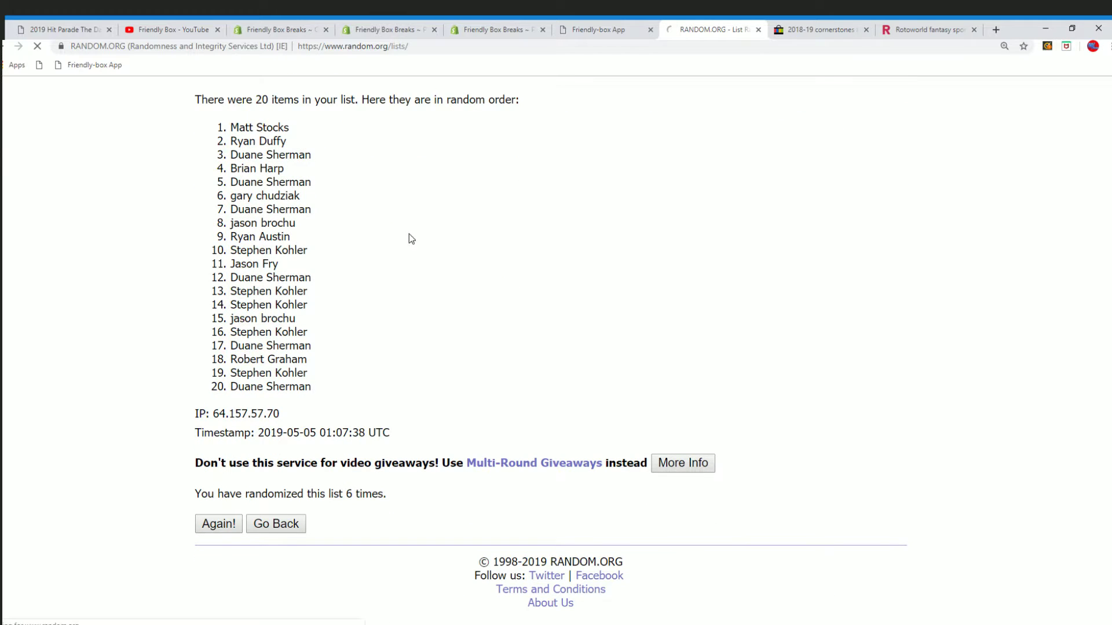
# Copy the final shuffled order of all twenty names
pyautogui.moveTo(223, 196); pyautogui.dragTo(338, 456)
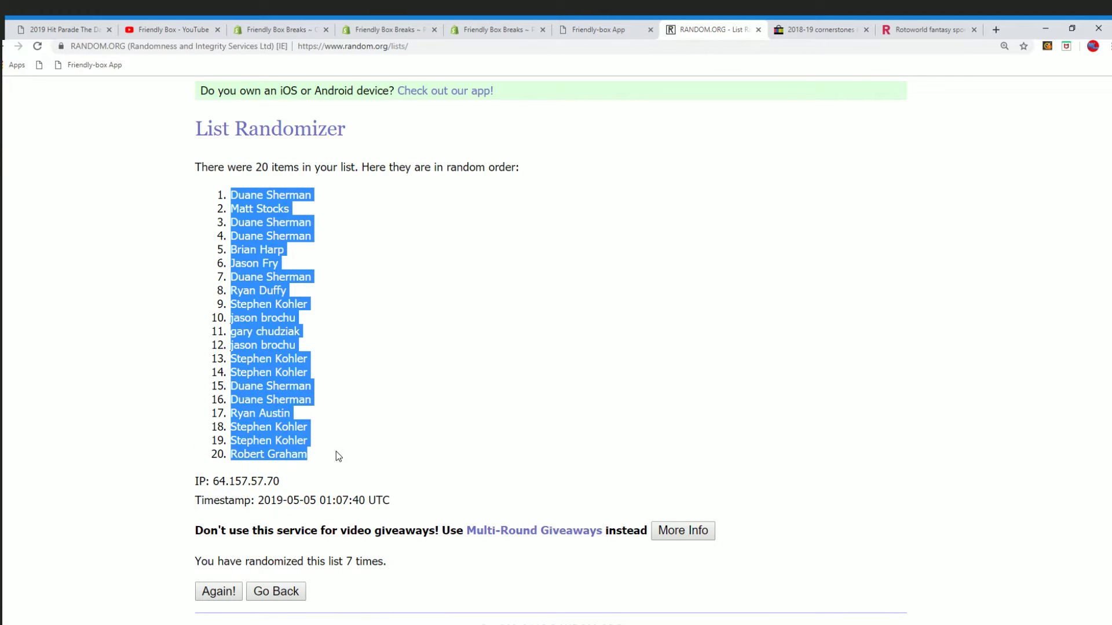
pyautogui.rightClick(292, 406)
pyautogui.click(304, 415)
# Paste the shuffled names into cells A2:A21 under Owners, then select B2
pyautogui.hotkey('alt', 'Tab')
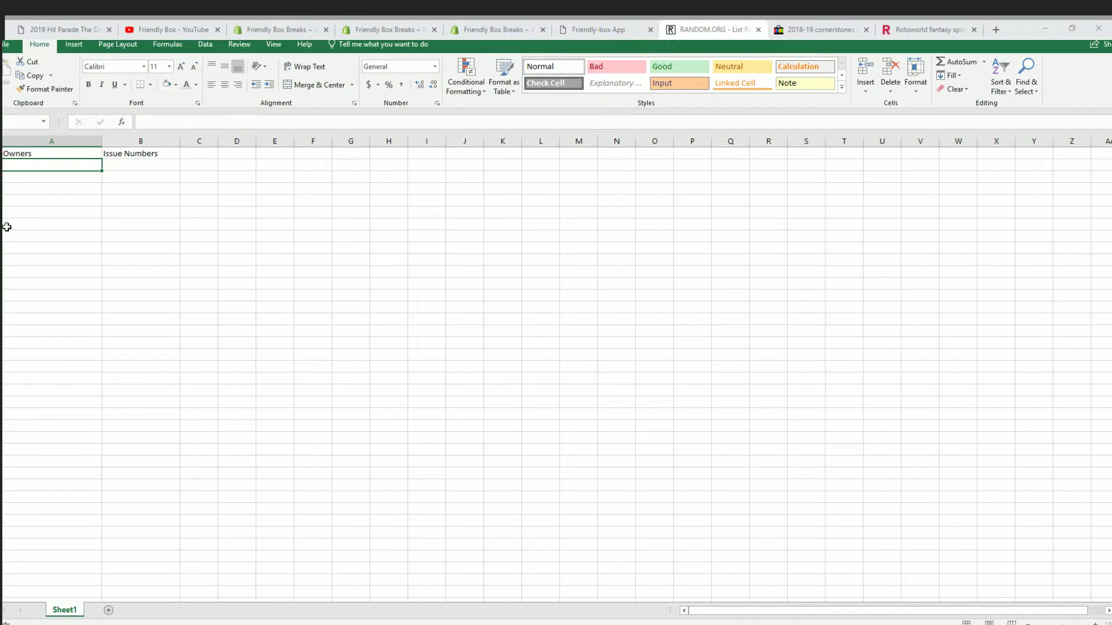
pyautogui.rightClick(25, 165)
pyautogui.click(67, 213)
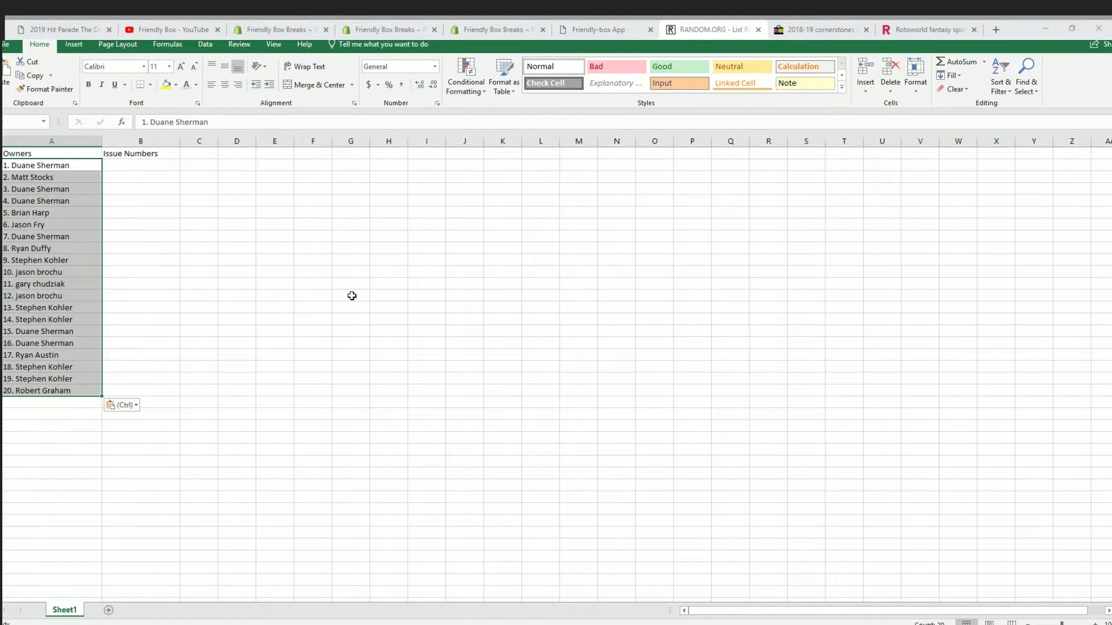
pyautogui.scroll(5, 464, 492)
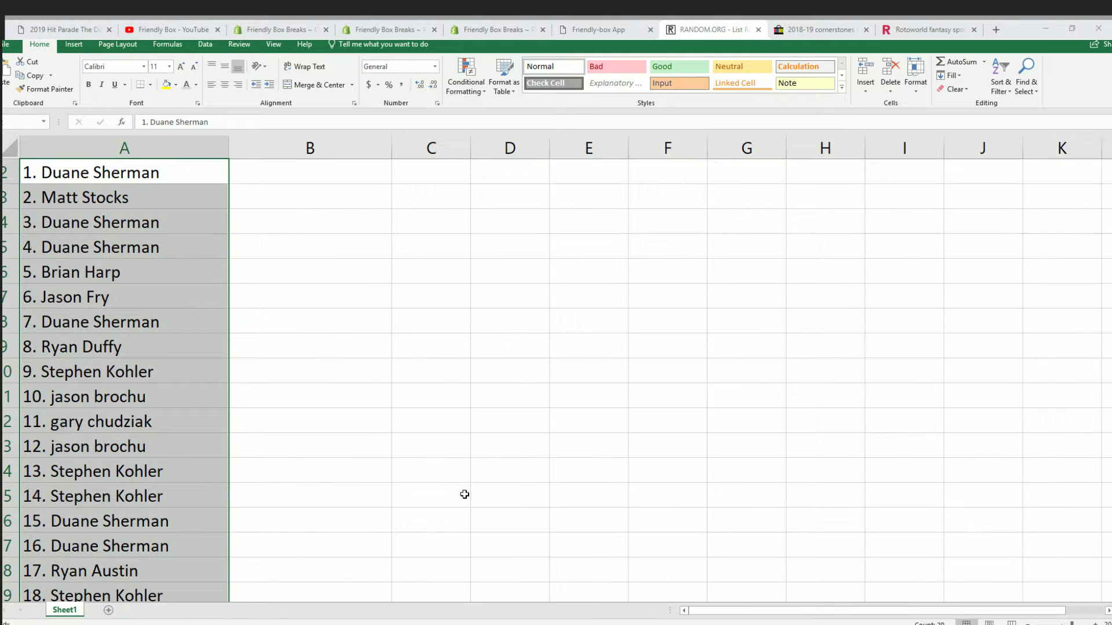
pyautogui.click(277, 200)
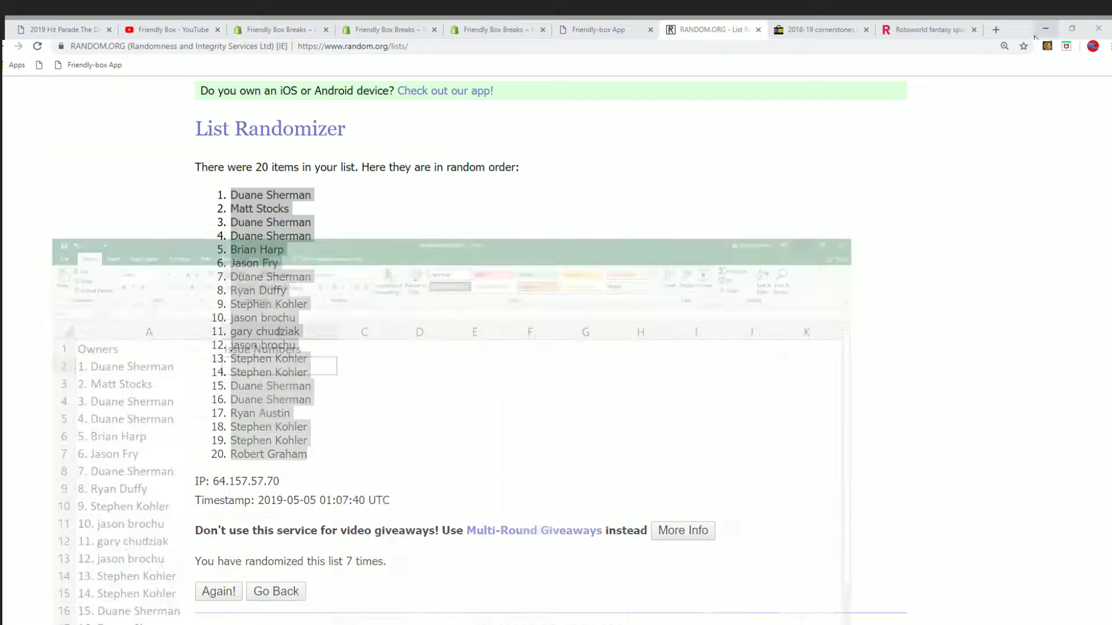
# Load a fresh List Randomizer and paste in Issues 1-15 through Issues 286-300 from Notepad
pyautogui.click(1041, 36)
pyautogui.scroll(3, 446, 131)
pyautogui.click(408, 126)
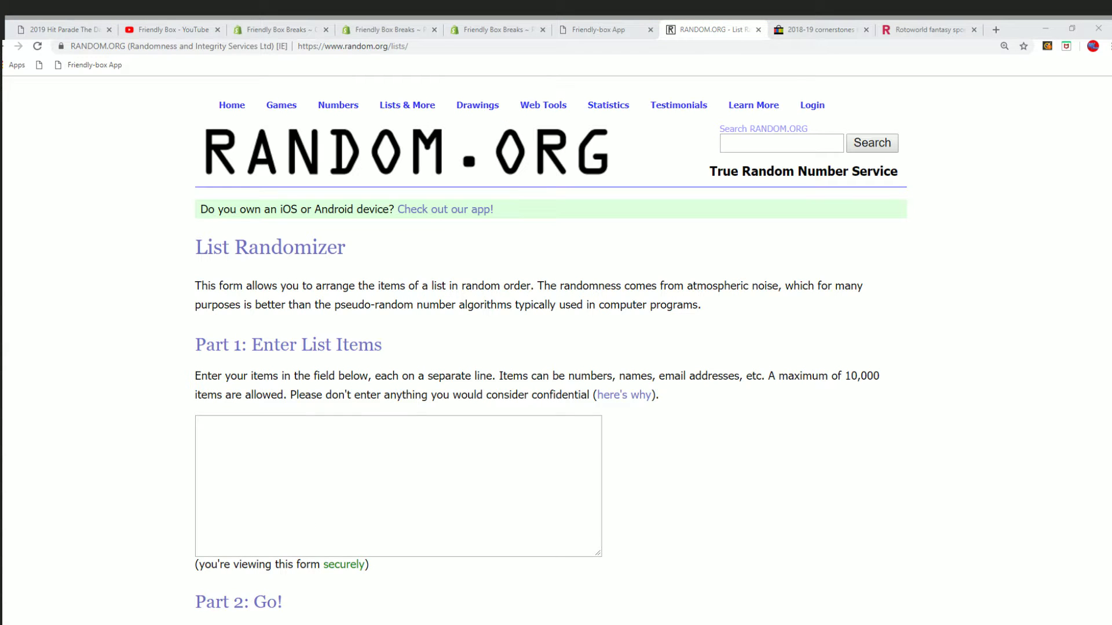
pyautogui.hotkey('alt', 'Tab')
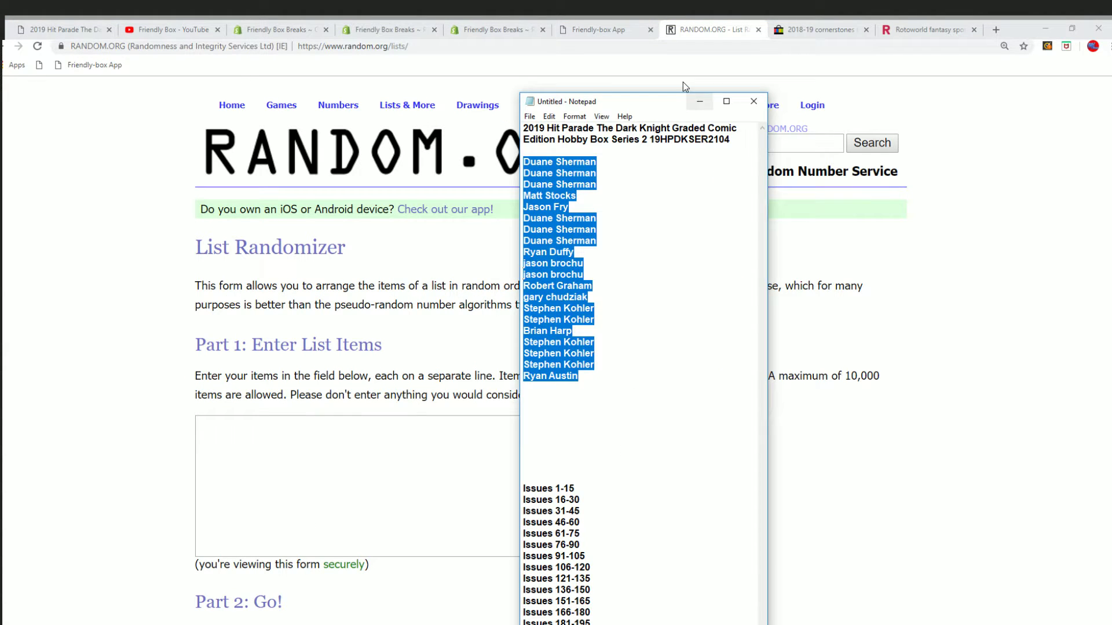
pyautogui.moveTo(674, 61); pyautogui.dragTo(674, 35)
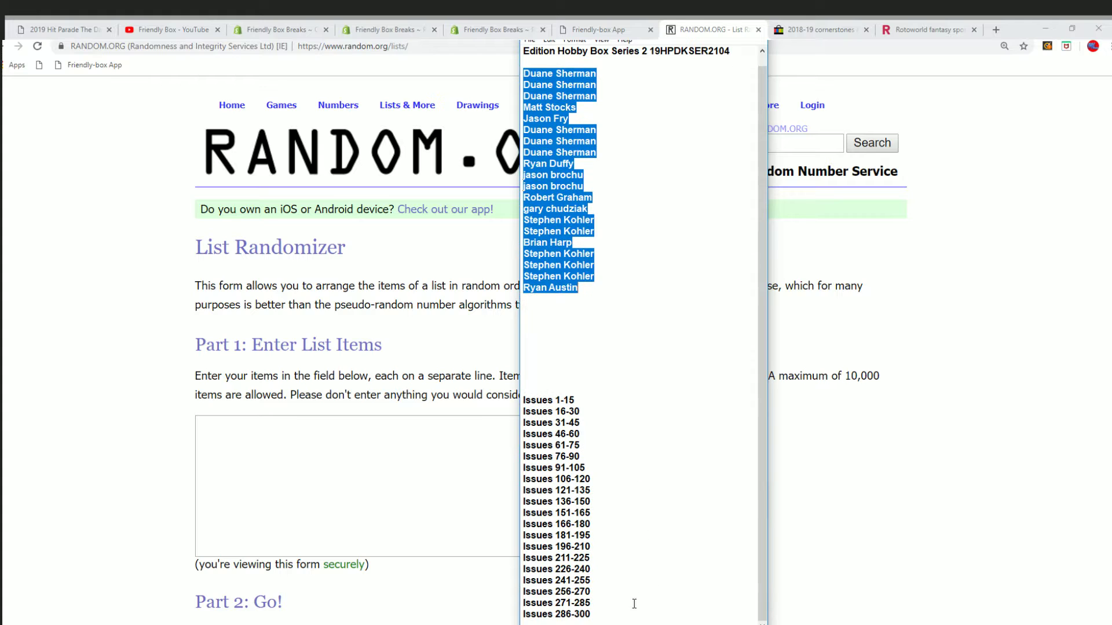
pyautogui.moveTo(592, 615)
pyautogui.mouseDown()
pyautogui.moveTo(556, 435)
pyautogui.moveTo(525, 400)
pyautogui.mouseUp()
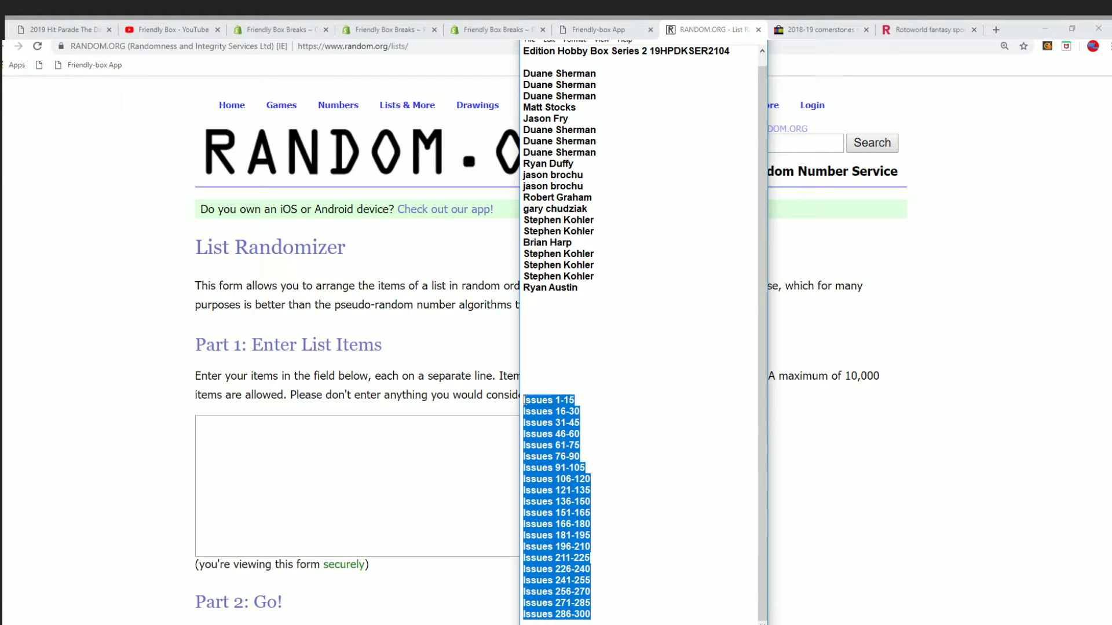
pyautogui.rightClick(576, 541)
pyautogui.click(600, 361)
pyautogui.click(302, 429)
pyautogui.rightClick(302, 429)
pyautogui.click(357, 524)
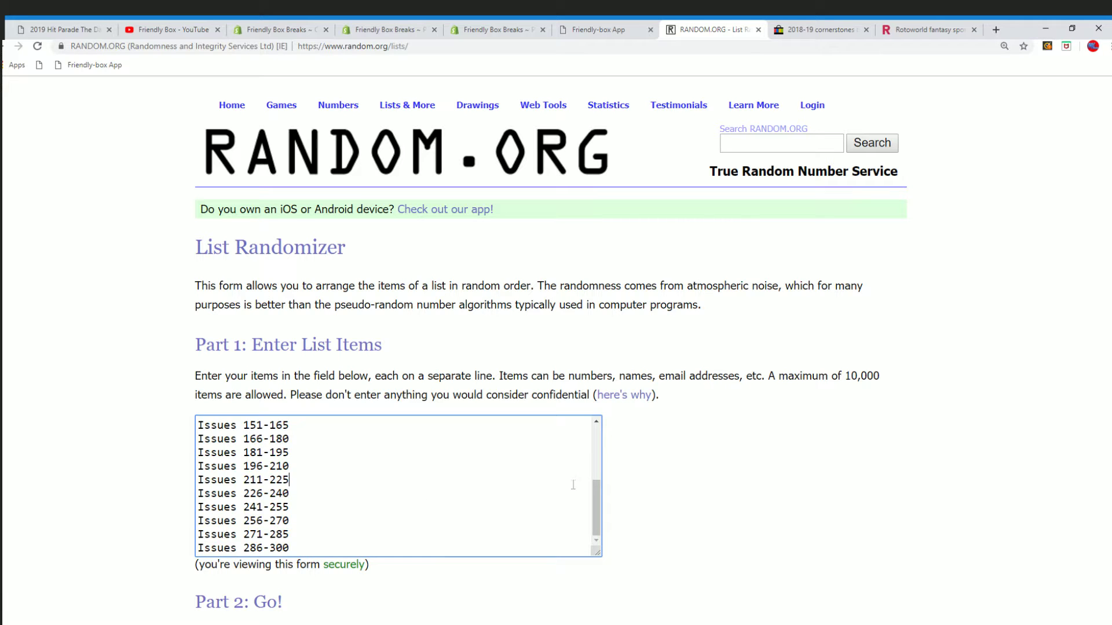
pyautogui.scroll(-2, 637, 488)
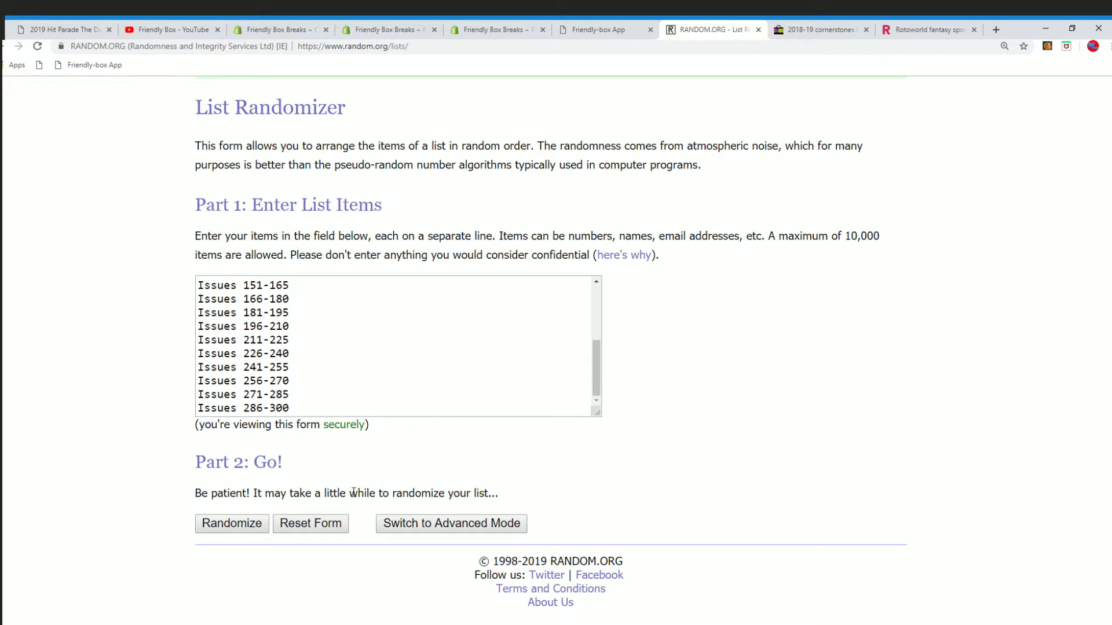
# Shuffle the issue ranges seven times, ending with Issues 151-165 through Issues 31-45
pyautogui.click(224, 524)
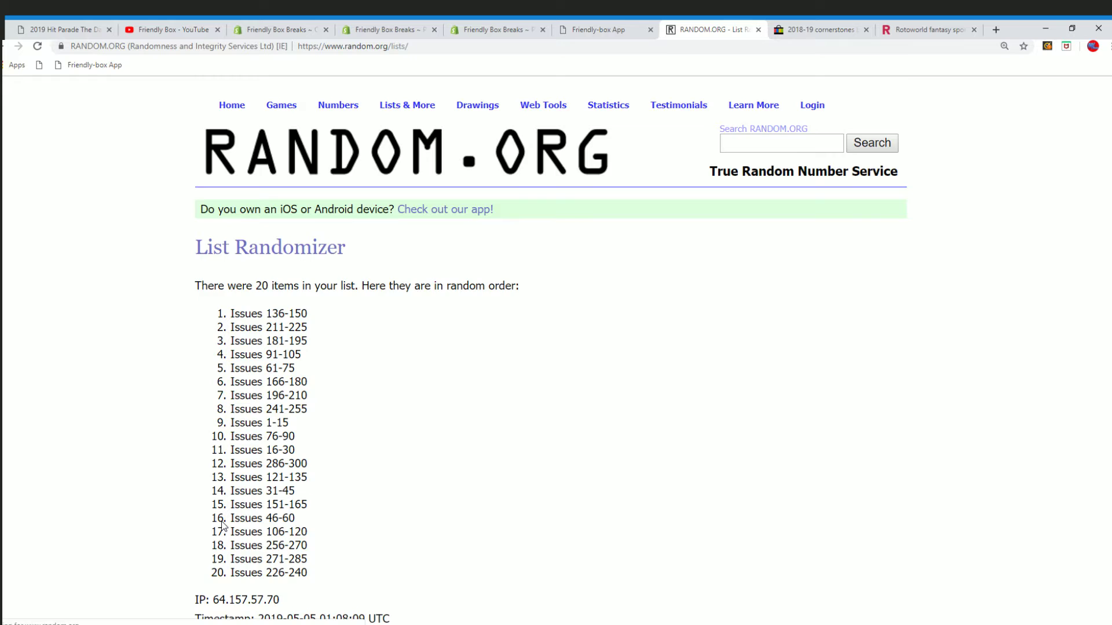
pyautogui.click(219, 526)
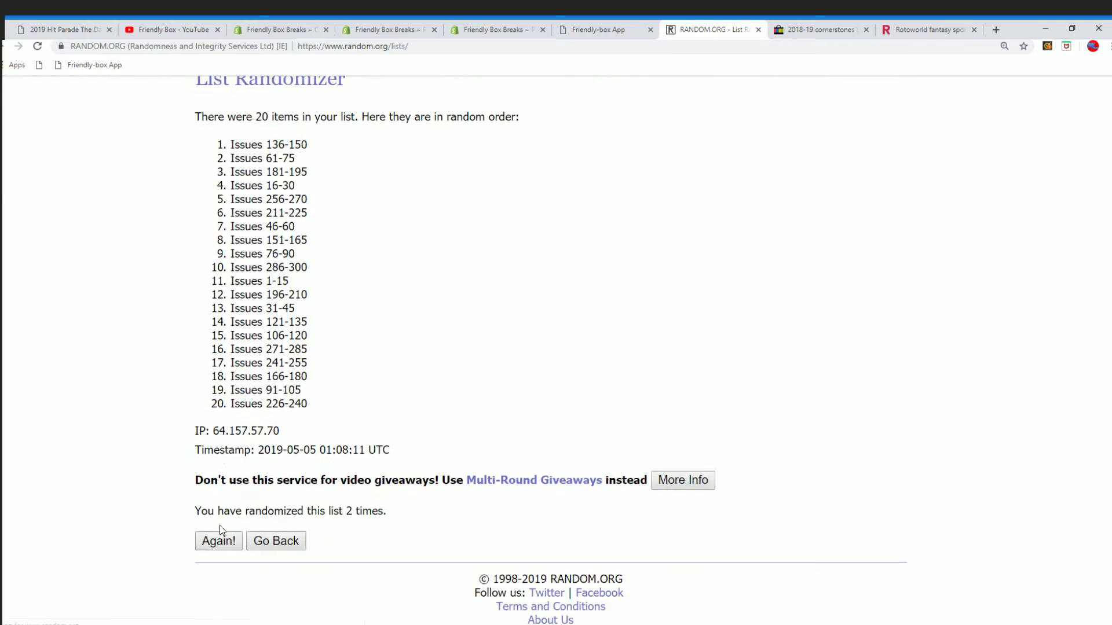
pyautogui.click(220, 526)
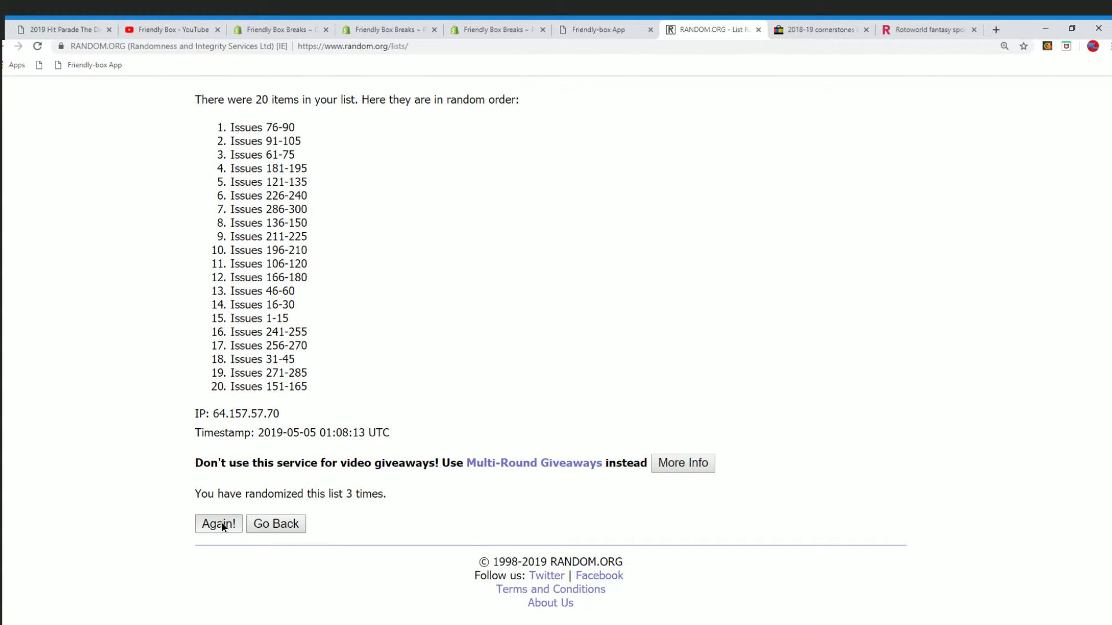
pyautogui.click(221, 526)
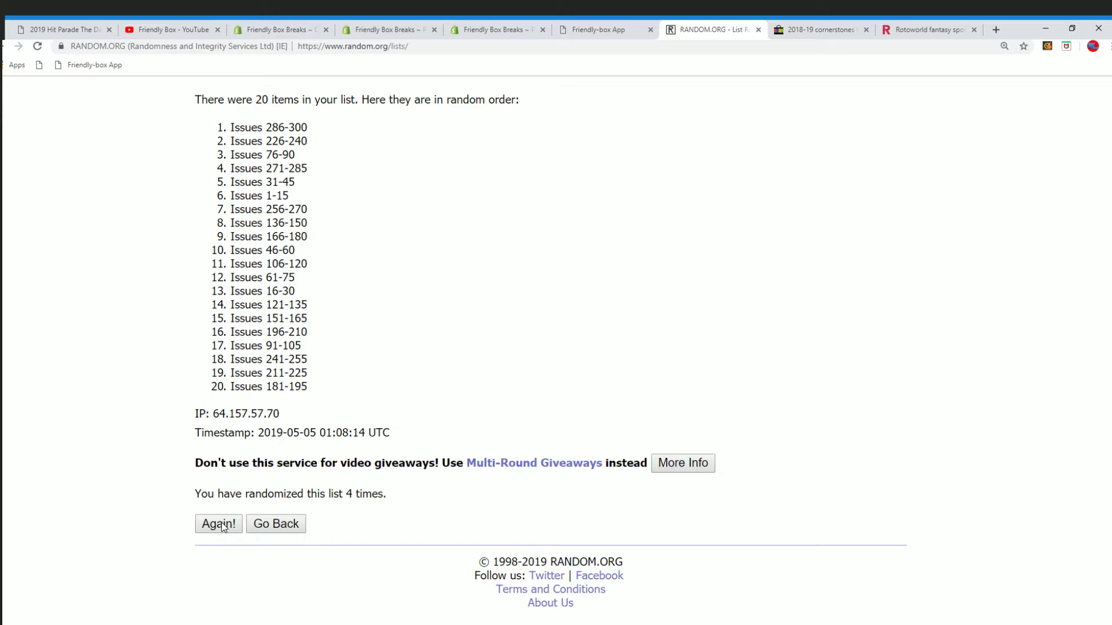
pyautogui.click(225, 526)
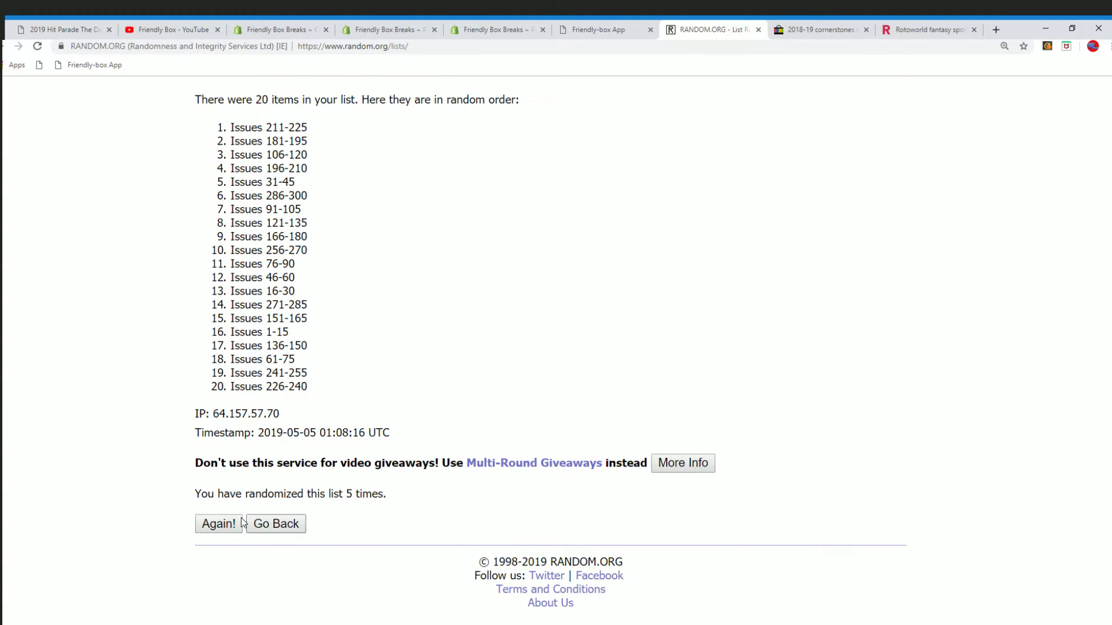
pyautogui.click(224, 526)
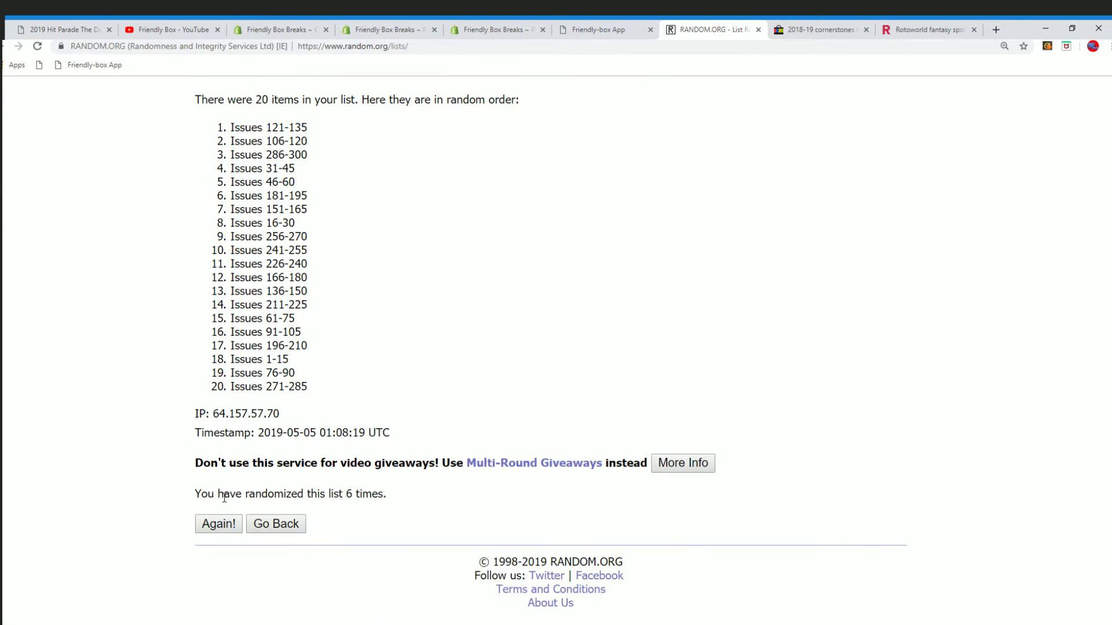
pyautogui.click(217, 527)
pyautogui.scroll(-2, 261, 304)
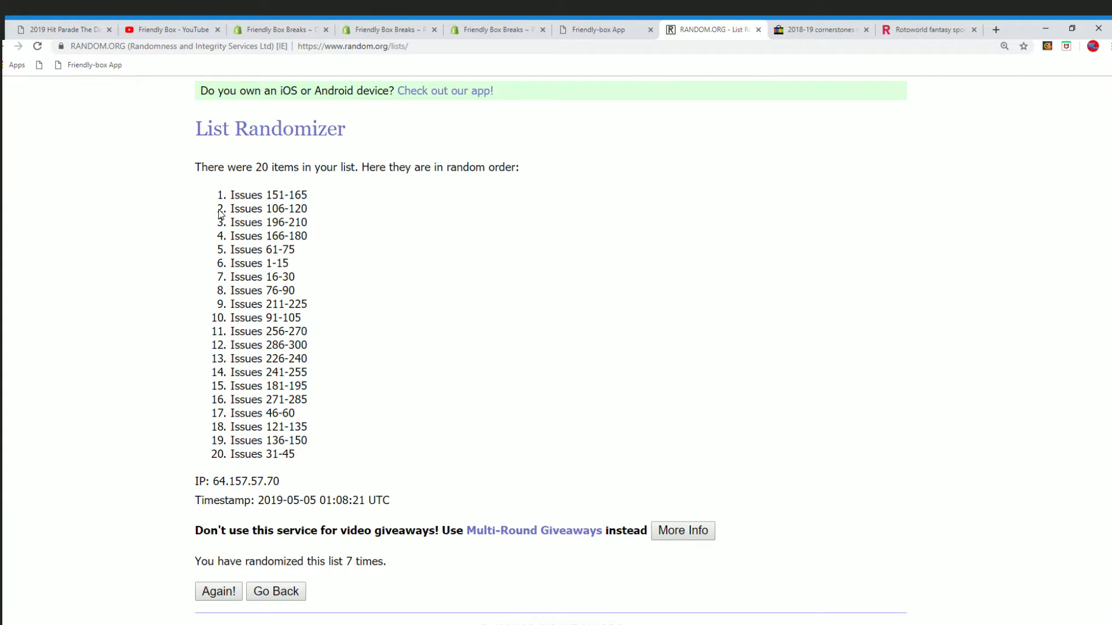
pyautogui.moveTo(218, 199)
pyautogui.mouseDown()
pyautogui.moveTo(279, 292)
pyautogui.moveTo(303, 465)
pyautogui.mouseUp()
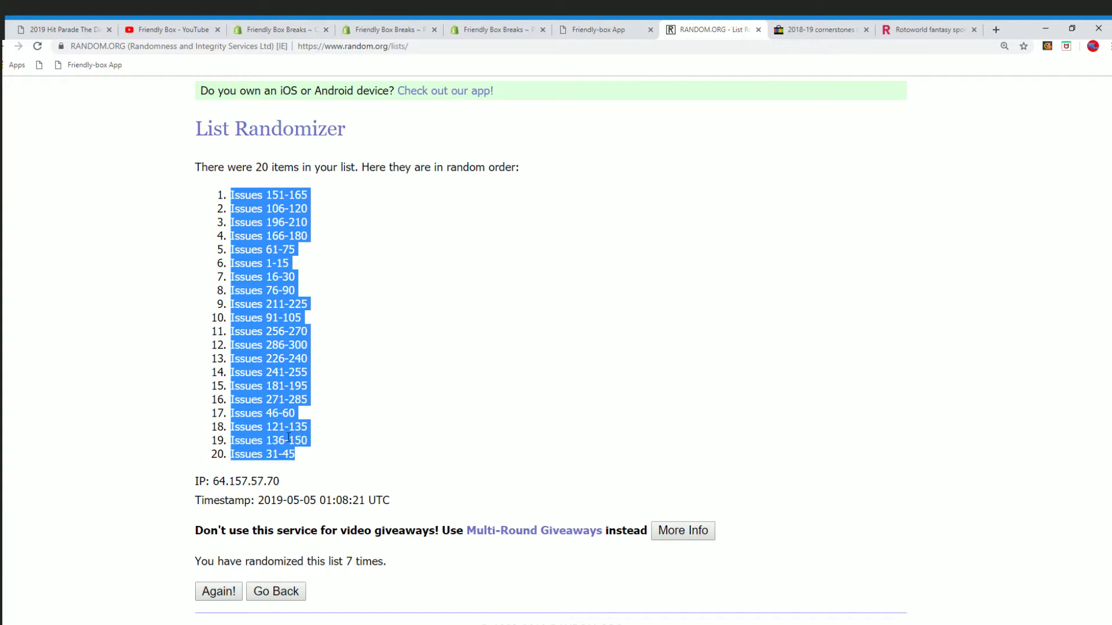
# Copy the final issue-range order and leave the browser
pyautogui.rightClick(288, 438)
pyautogui.click(278, 411)
pyautogui.hotkey('alt', 'Tab')
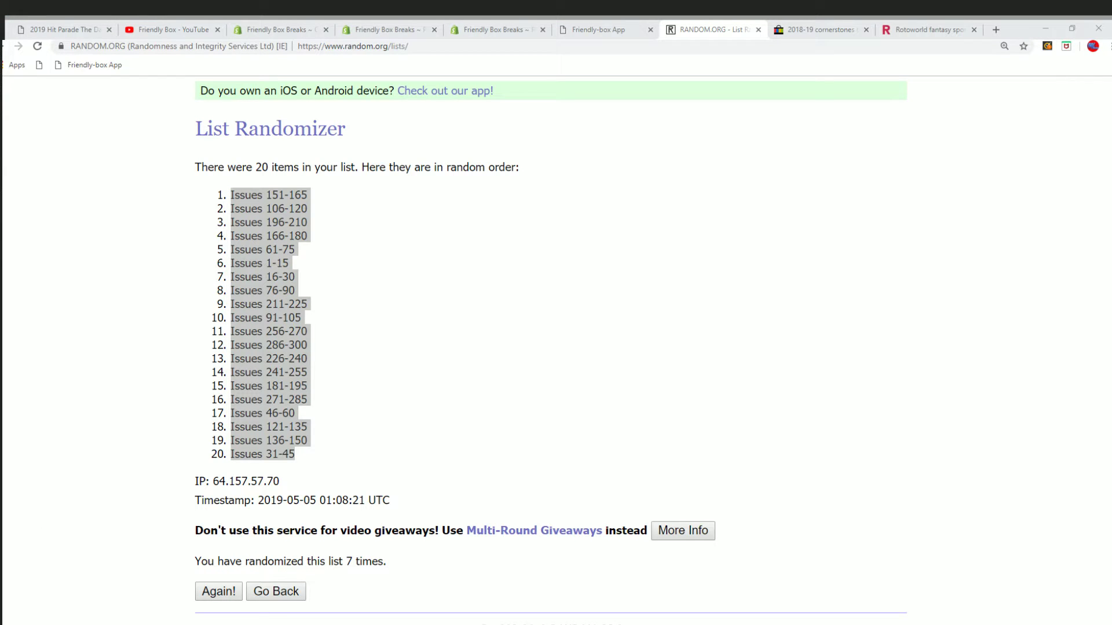
# Paste the shuffled issue ranges at B2 with Match Destination Formatting
pyautogui.hotkey('alt', 'Tab')
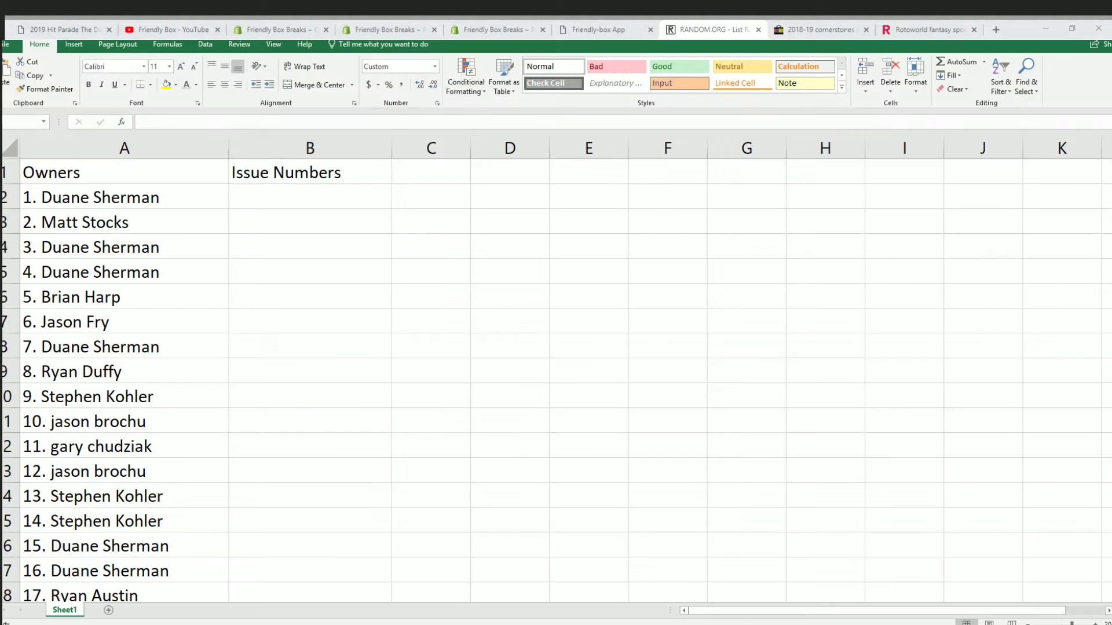
pyautogui.rightClick(249, 198)
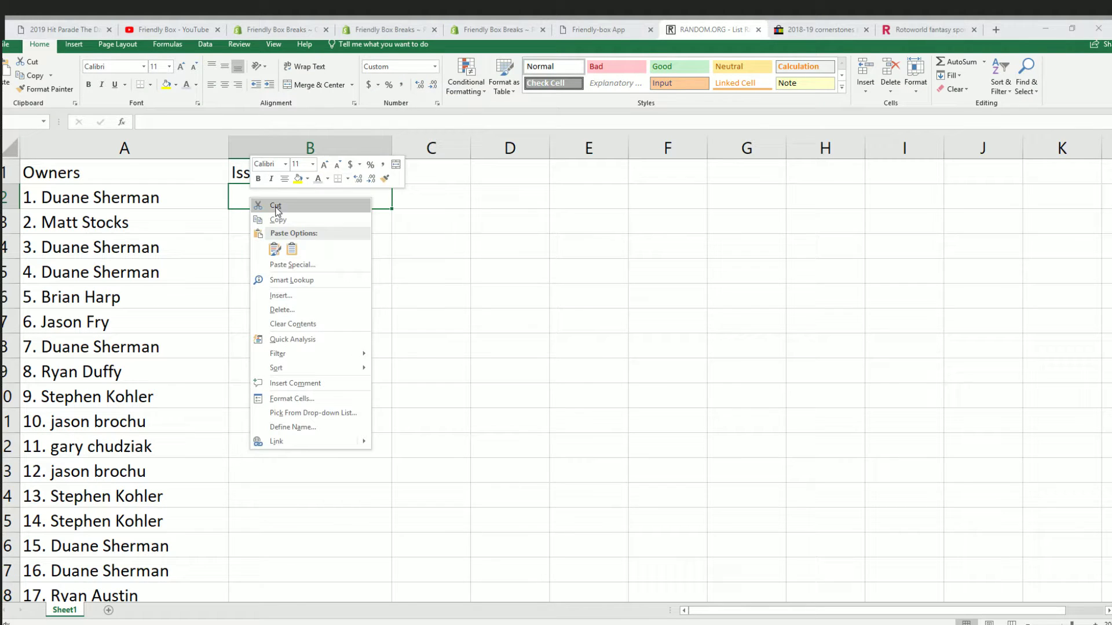
pyautogui.click(291, 248)
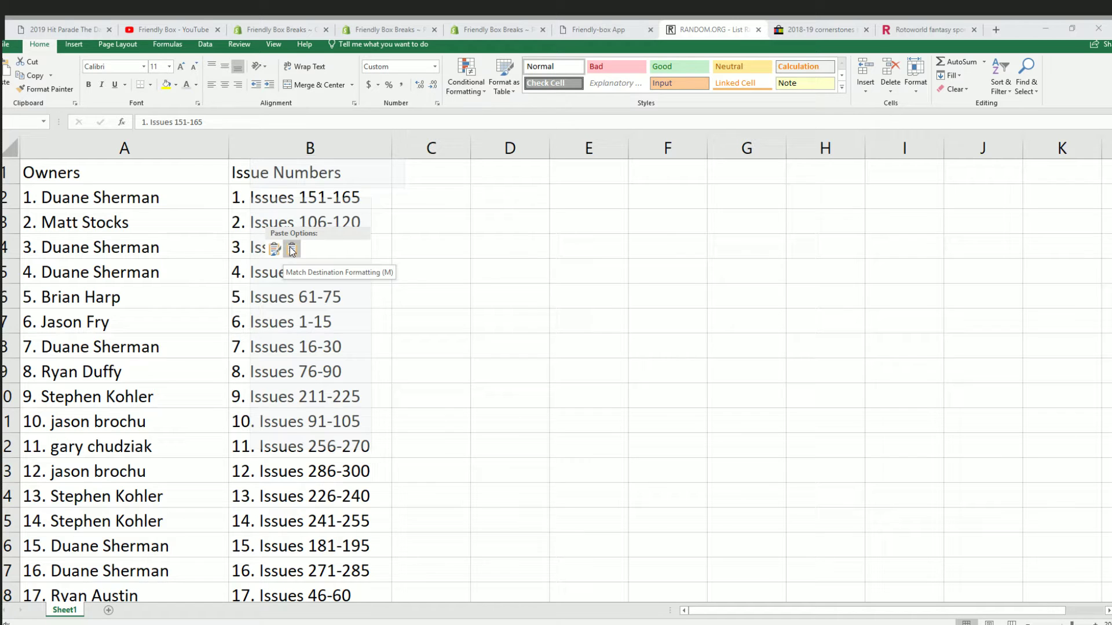
pyautogui.click(291, 249)
# Narrow the Owners column and check the pasted ranges, Issues 151-165 through Issues 31-45
pyautogui.click(208, 148)
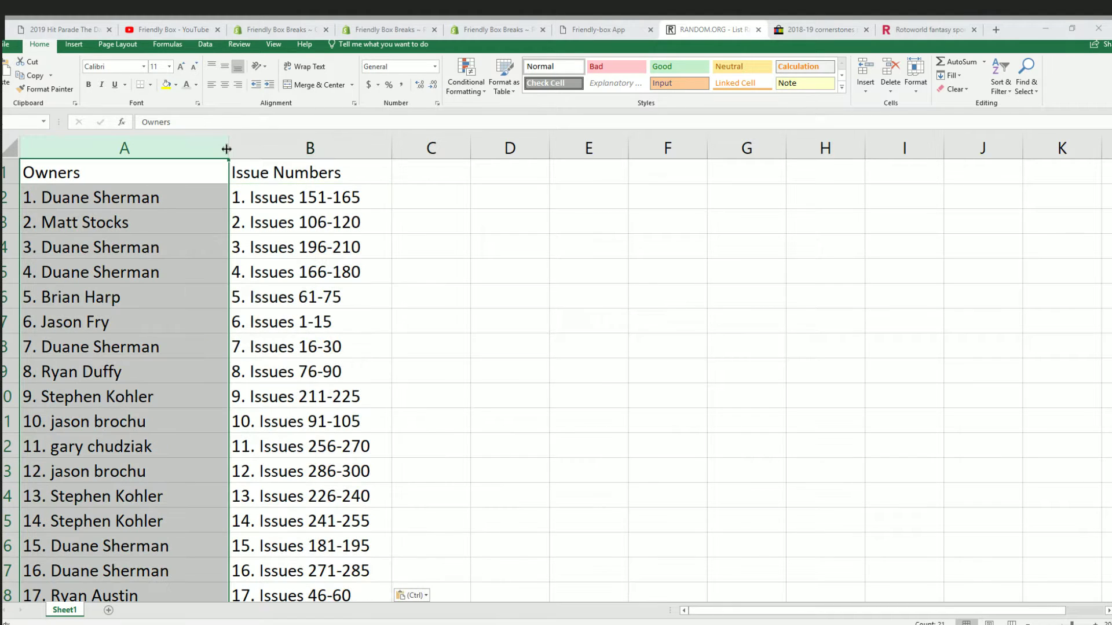
pyautogui.moveTo(226, 149); pyautogui.dragTo(184, 156)
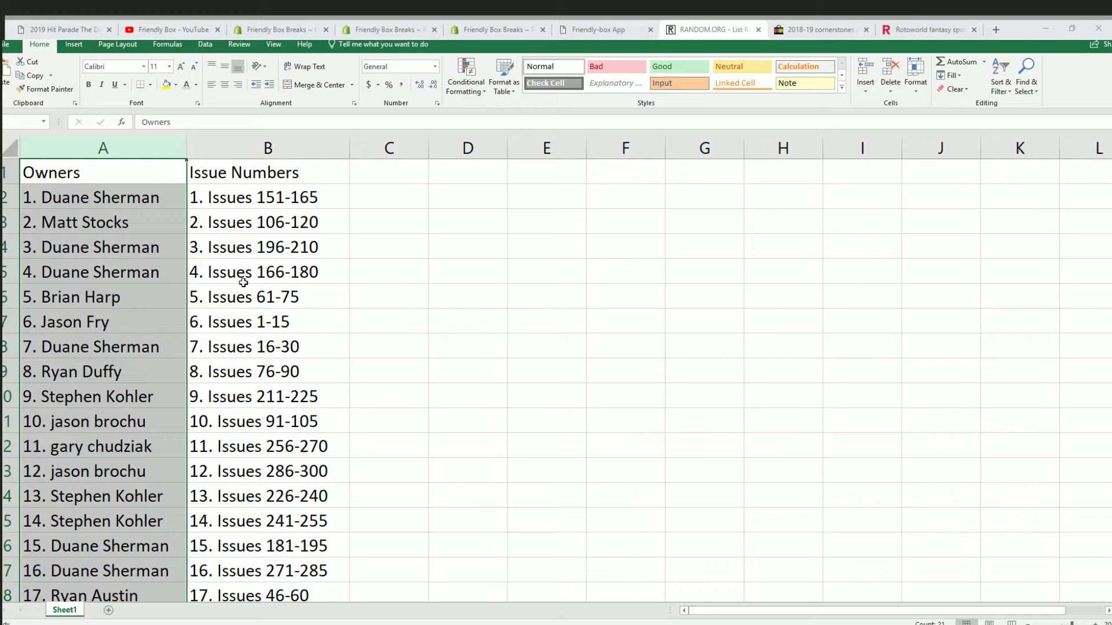
pyautogui.click(270, 201)
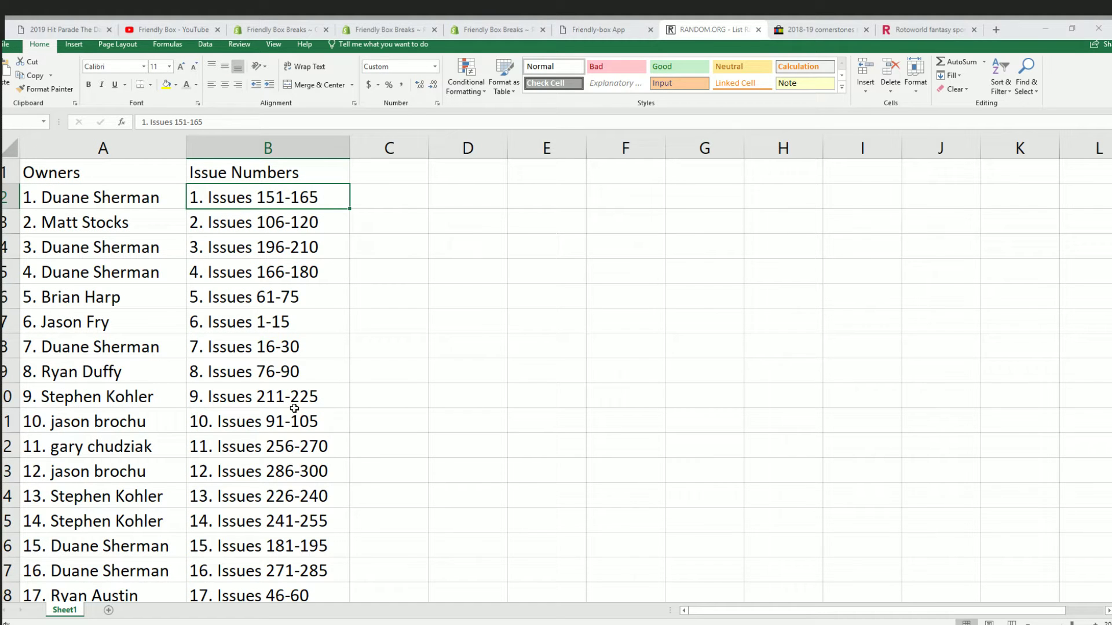
pyautogui.scroll(-1, 333, 425)
pyautogui.scroll(-1, 348, 424)
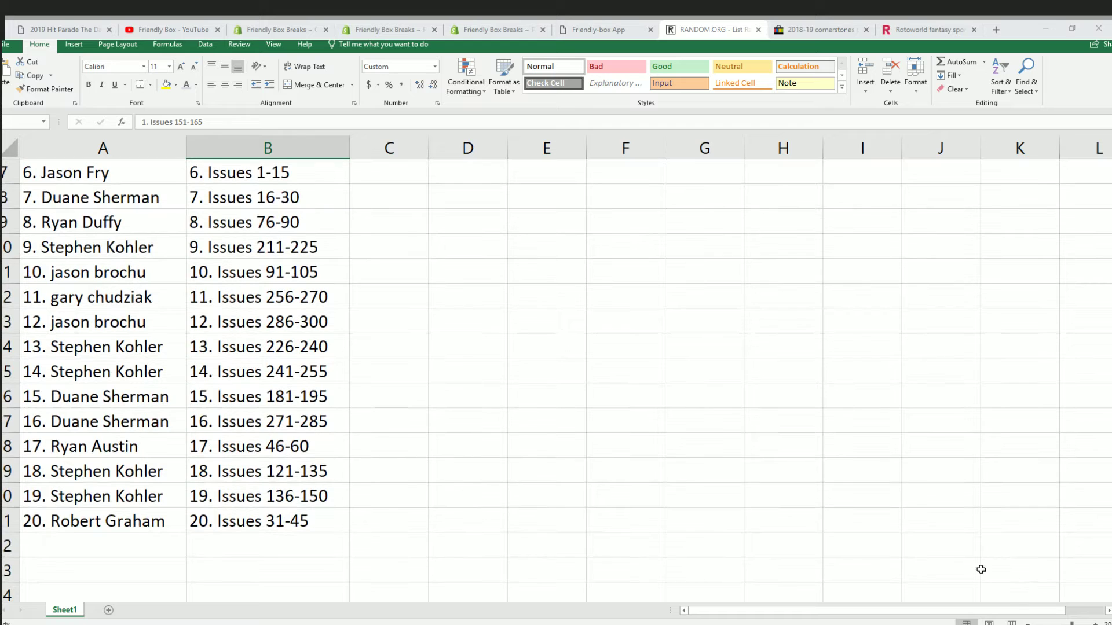
pyautogui.keyDown('ctrl'); pyautogui.scroll(-5, 42, 337); pyautogui.keyUp('ctrl')
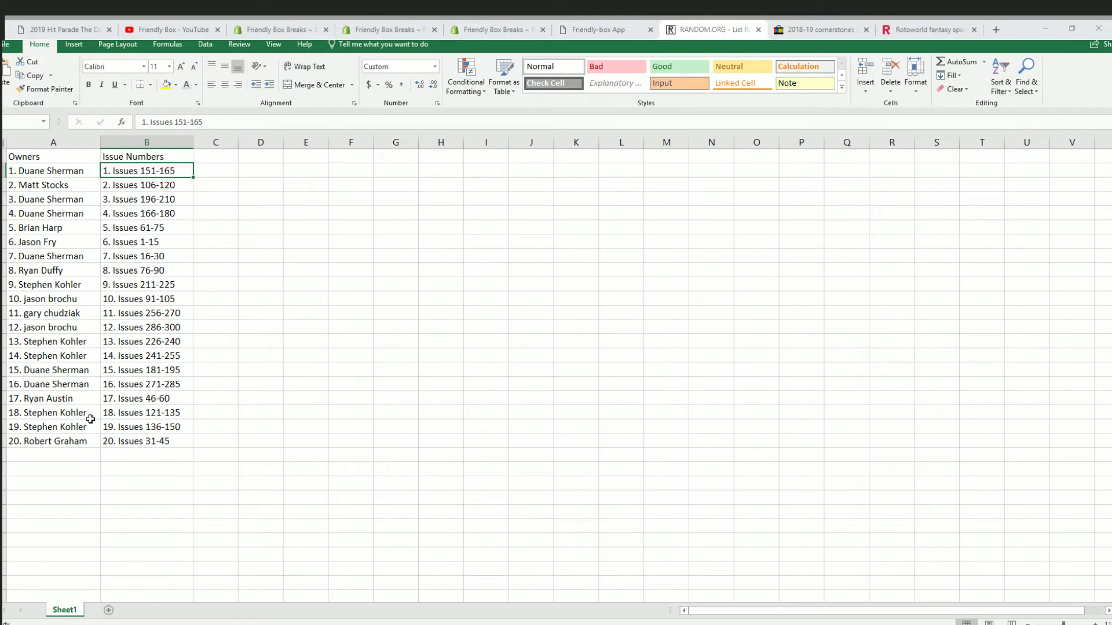
pyautogui.click(119, 441)
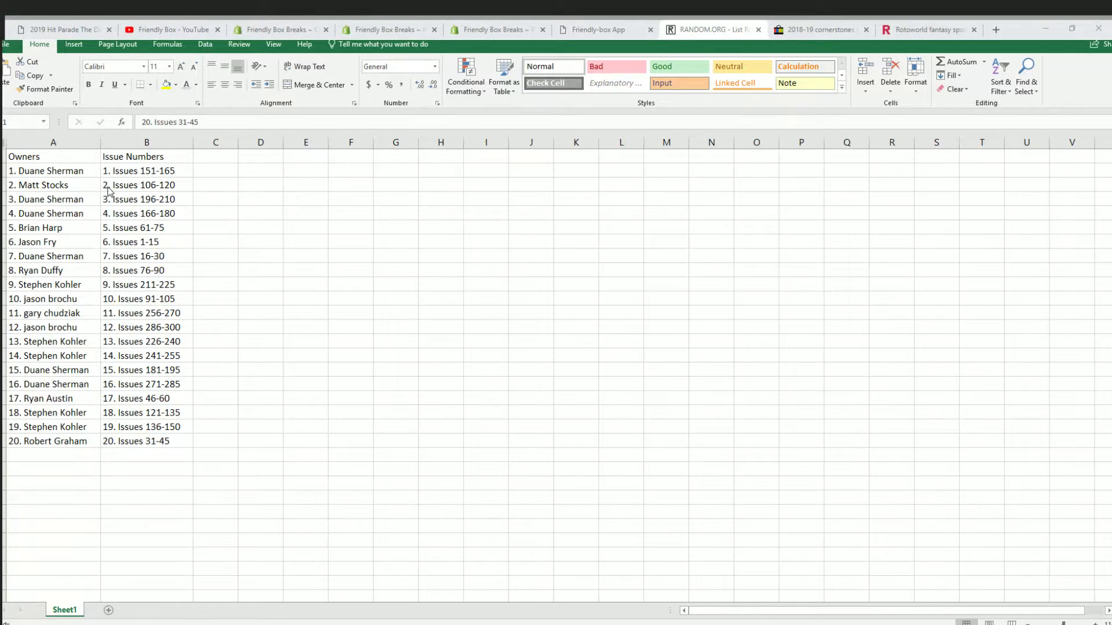
# Copy the twenty owner names from column A and minimize the Excel window
pyautogui.moveTo(40, 172); pyautogui.dragTo(72, 436)
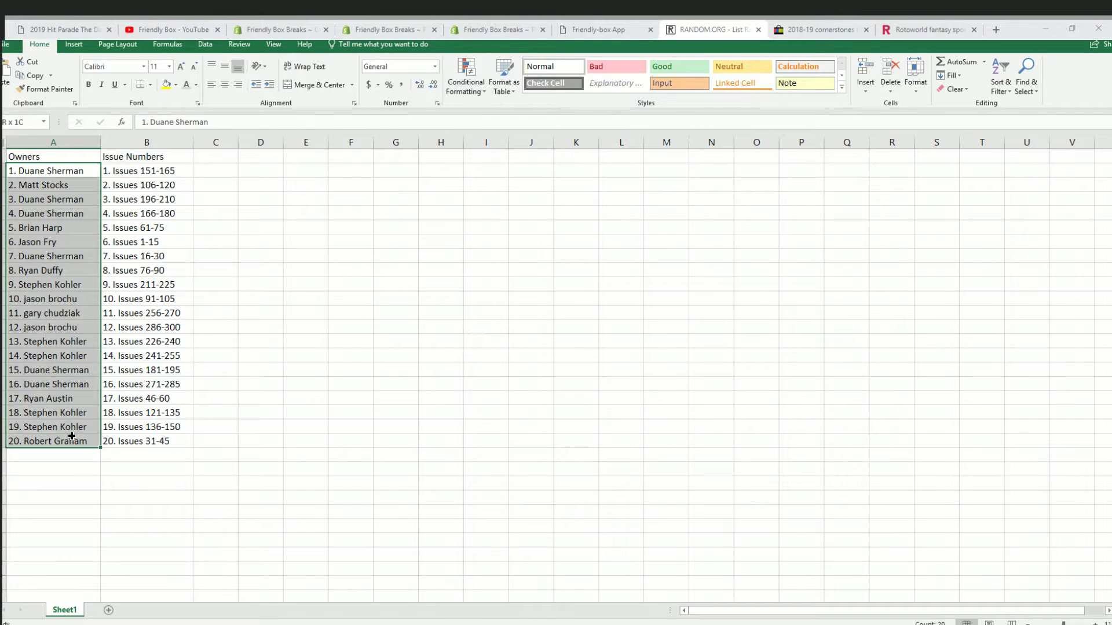
pyautogui.rightClick(40, 252)
pyautogui.click(65, 276)
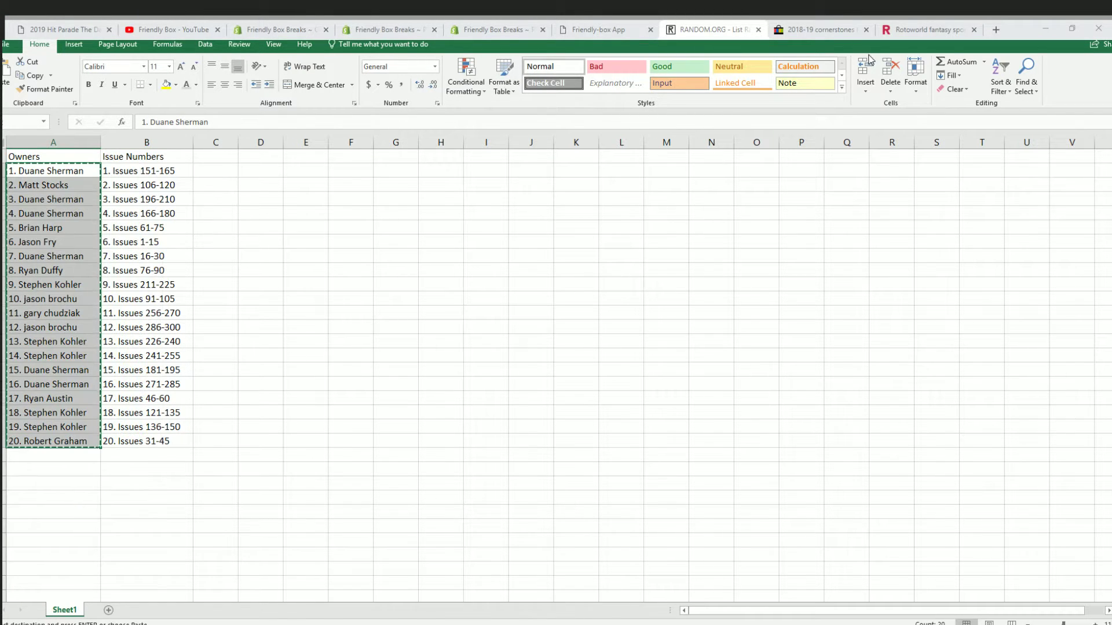
pyautogui.click(1047, 29)
pyautogui.scroll(2, 429, 303)
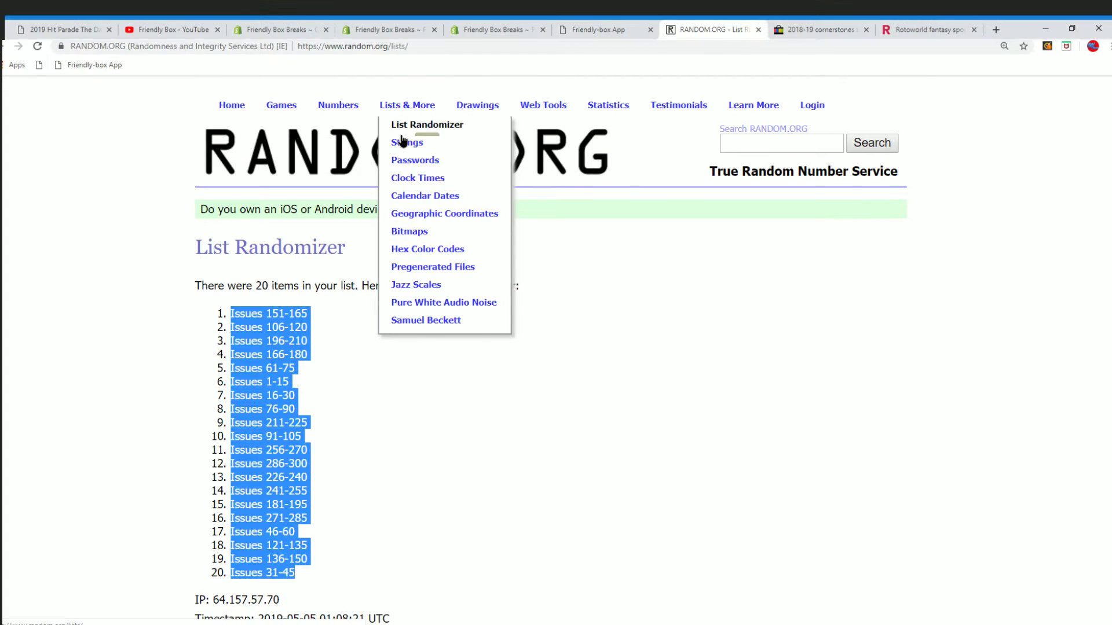
# Paste the twenty owner names into a fresh List Randomizer form
pyautogui.click(426, 124)
pyautogui.click(225, 427)
pyautogui.rightClick(223, 422)
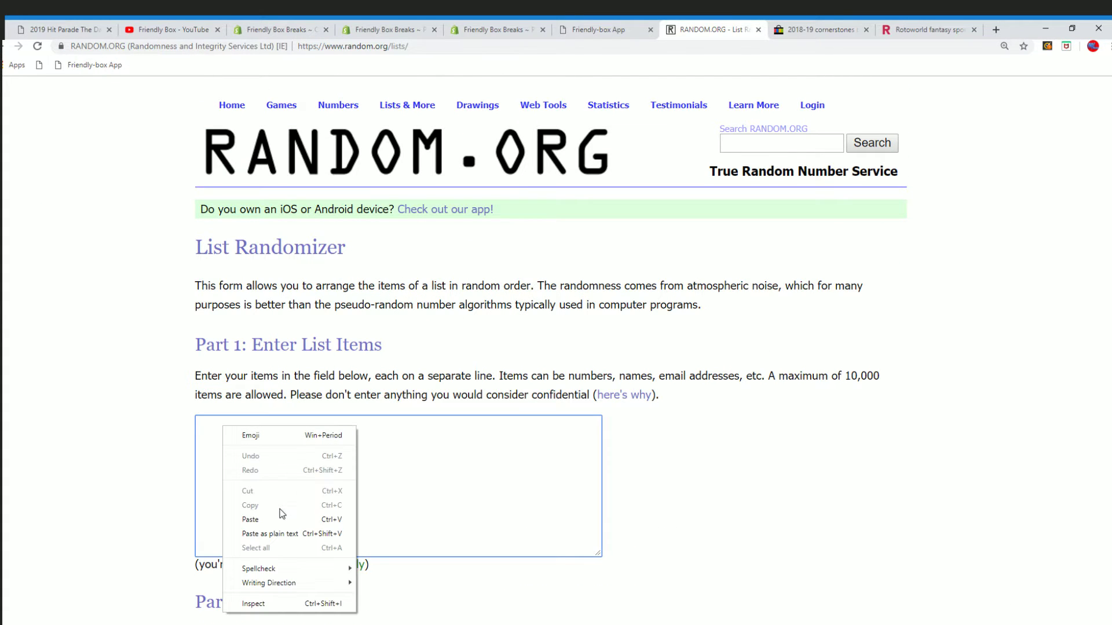
pyautogui.click(280, 518)
pyautogui.scroll(-1, 679, 450)
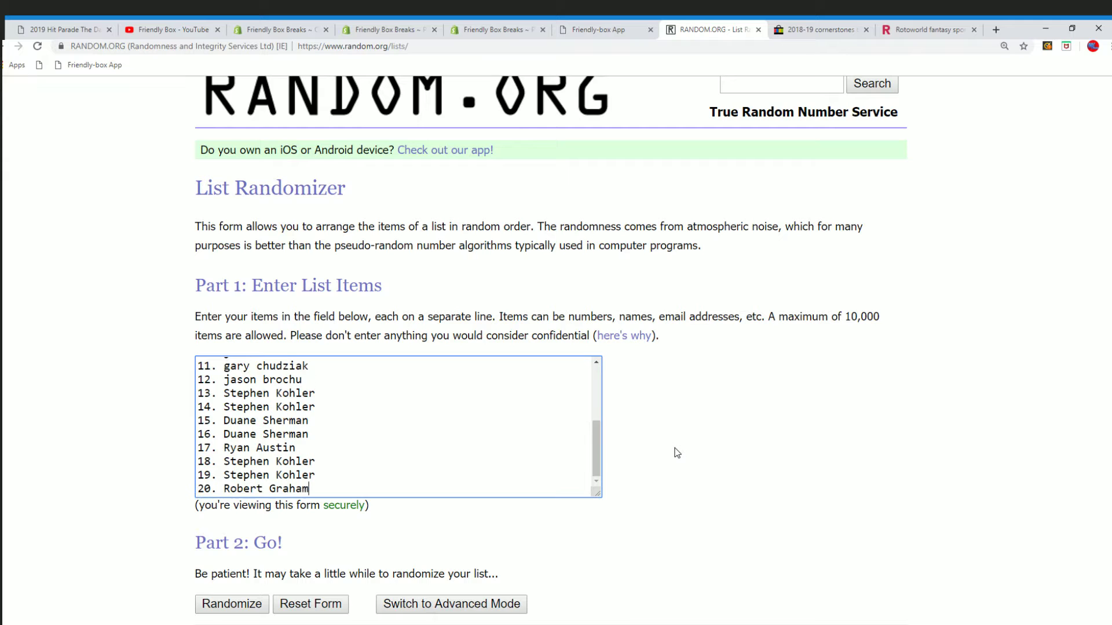
pyautogui.scroll(1, 584, 431)
pyautogui.scroll(2, 588, 374)
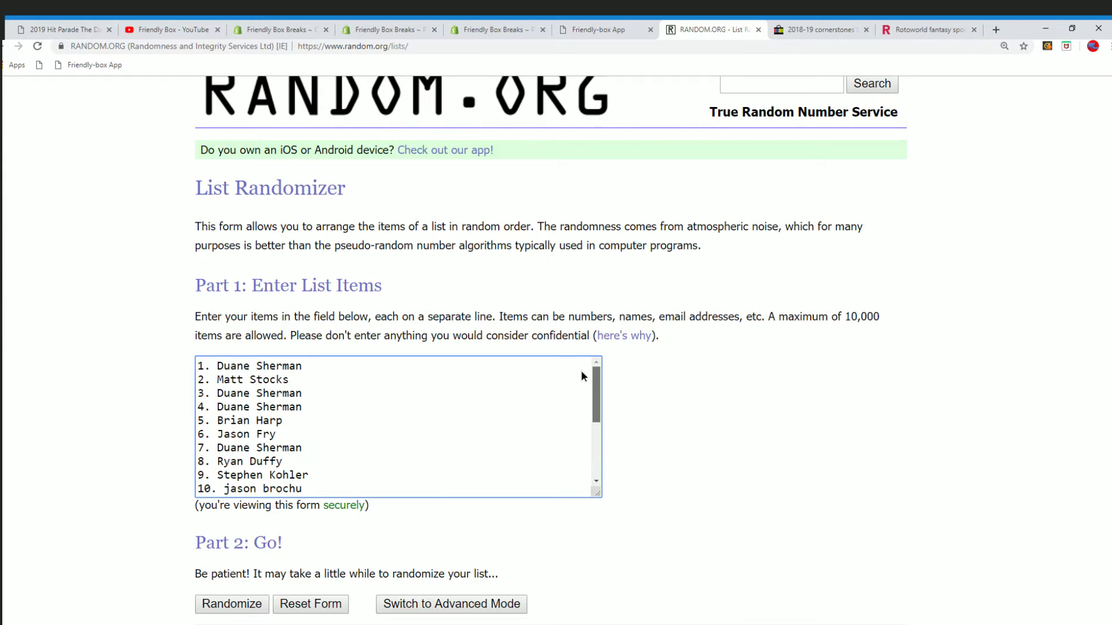
pyautogui.scroll(-3, 588, 374)
pyautogui.scroll(-1, 707, 473)
pyautogui.scroll(-1, 706, 473)
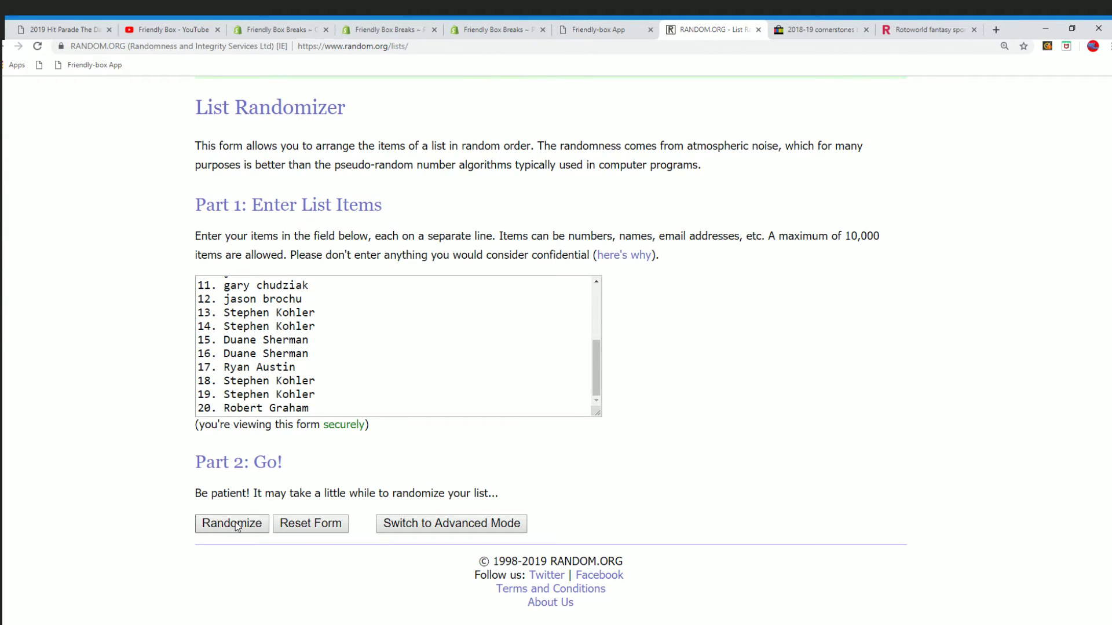
pyautogui.click(233, 524)
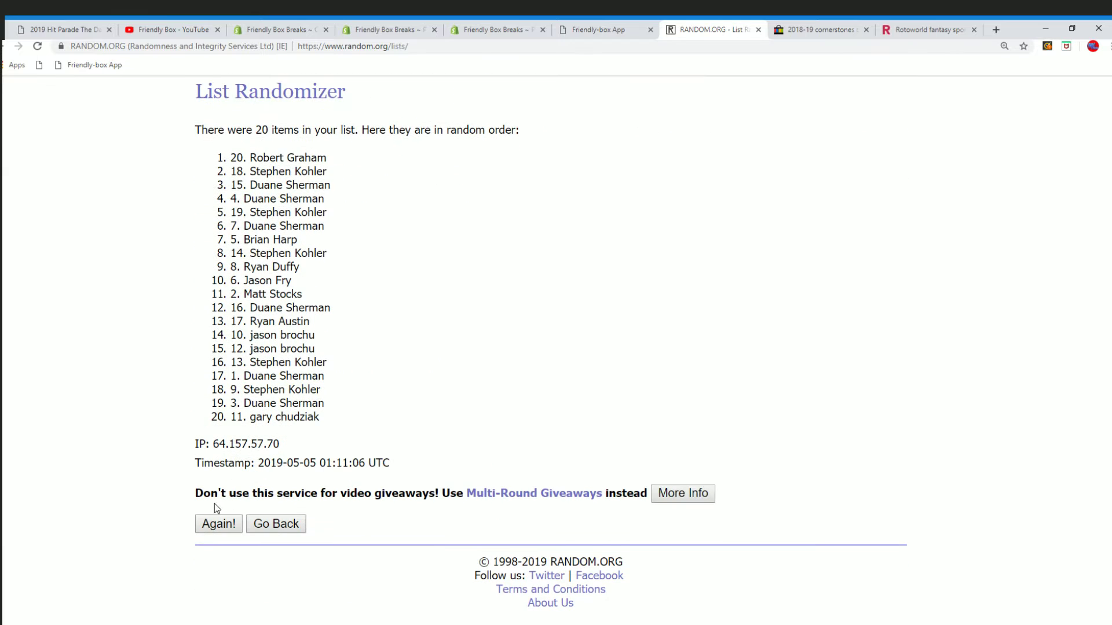
pyautogui.click(208, 523)
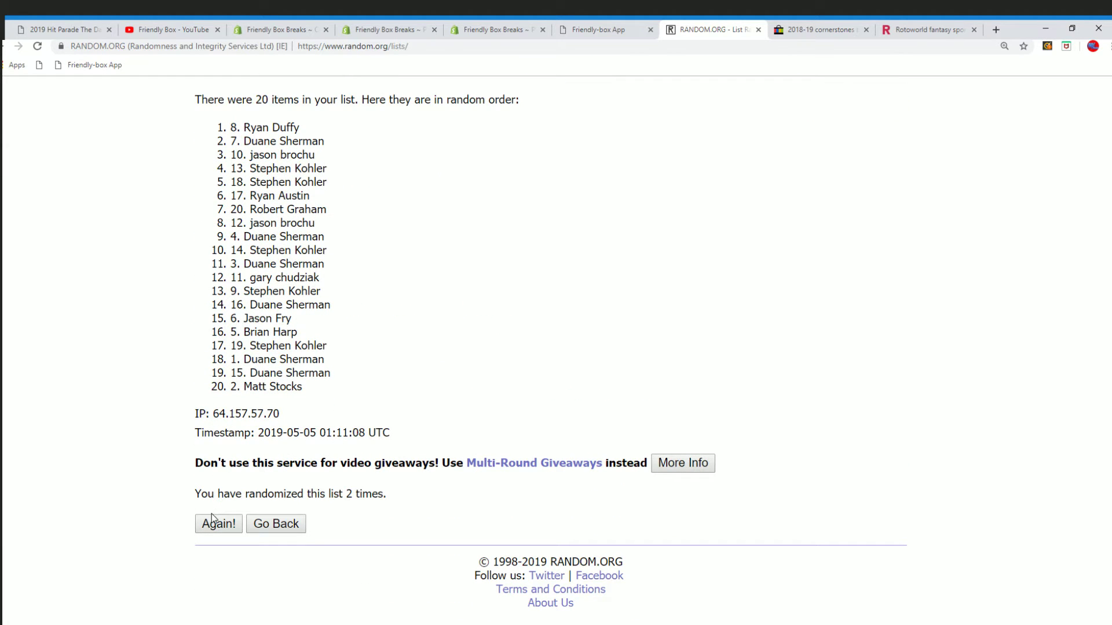
pyautogui.click(213, 518)
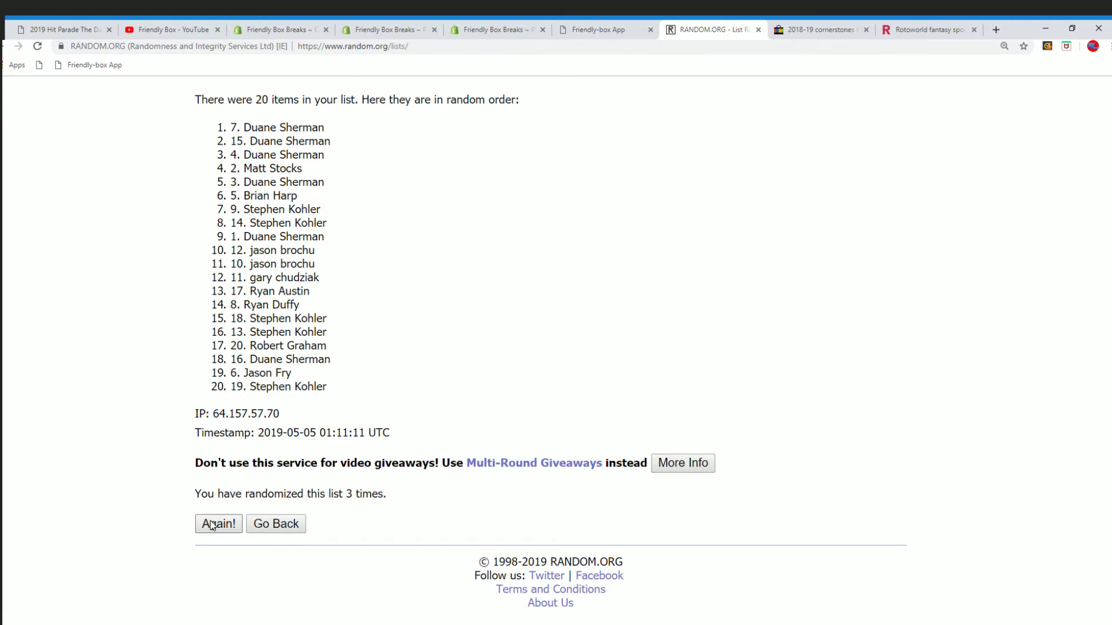
pyautogui.click(217, 524)
pyautogui.scroll(-3, 224, 514)
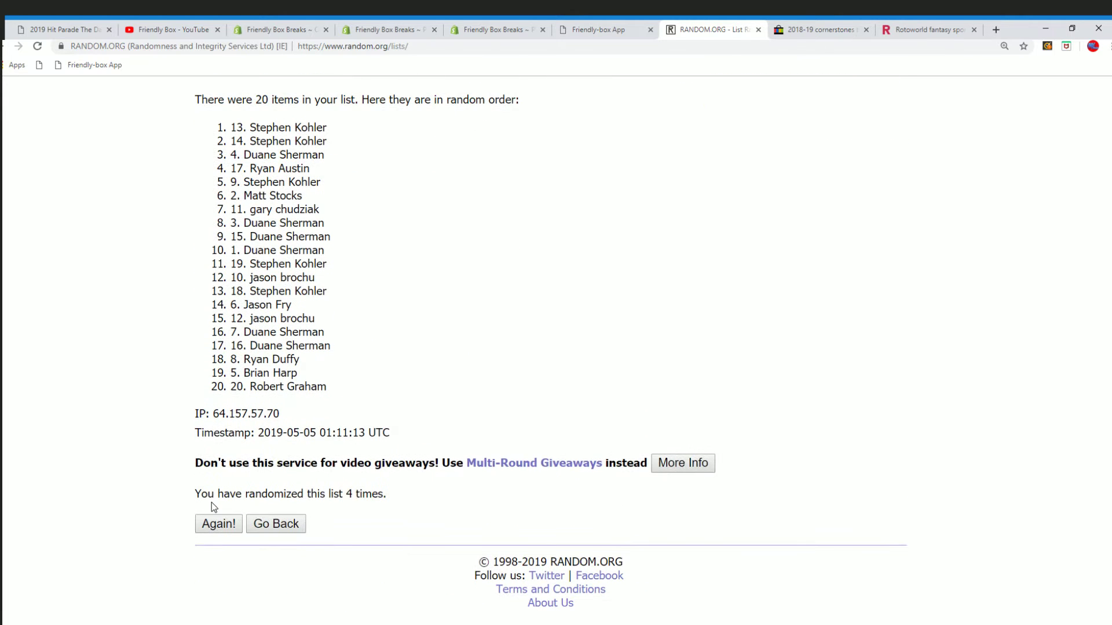
pyautogui.click(218, 524)
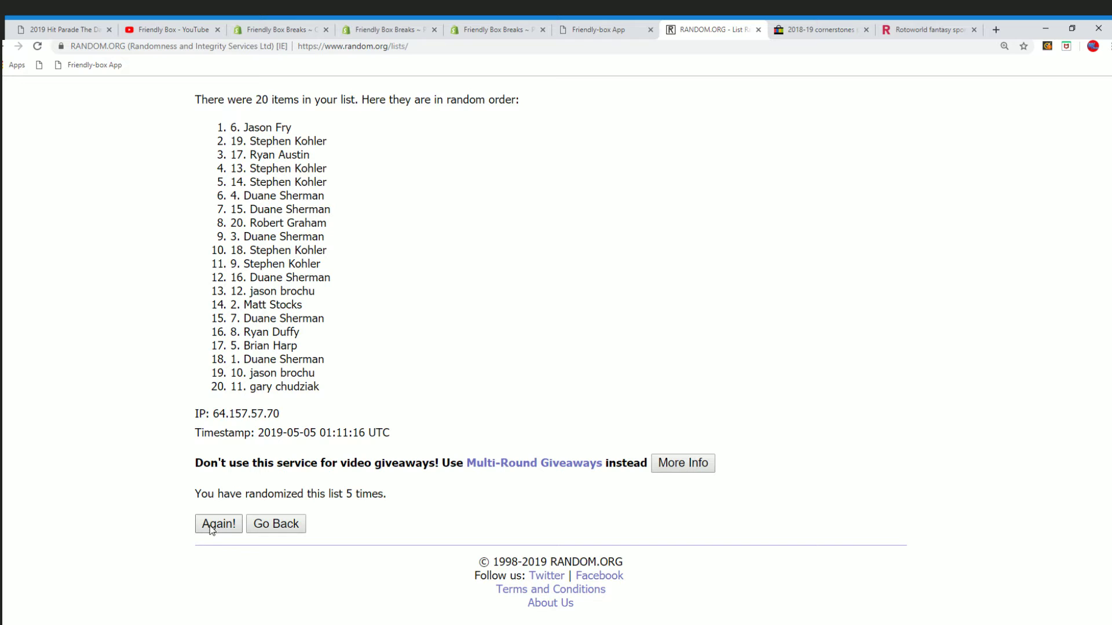
pyautogui.click(213, 525)
pyautogui.scroll(-3, 266, 496)
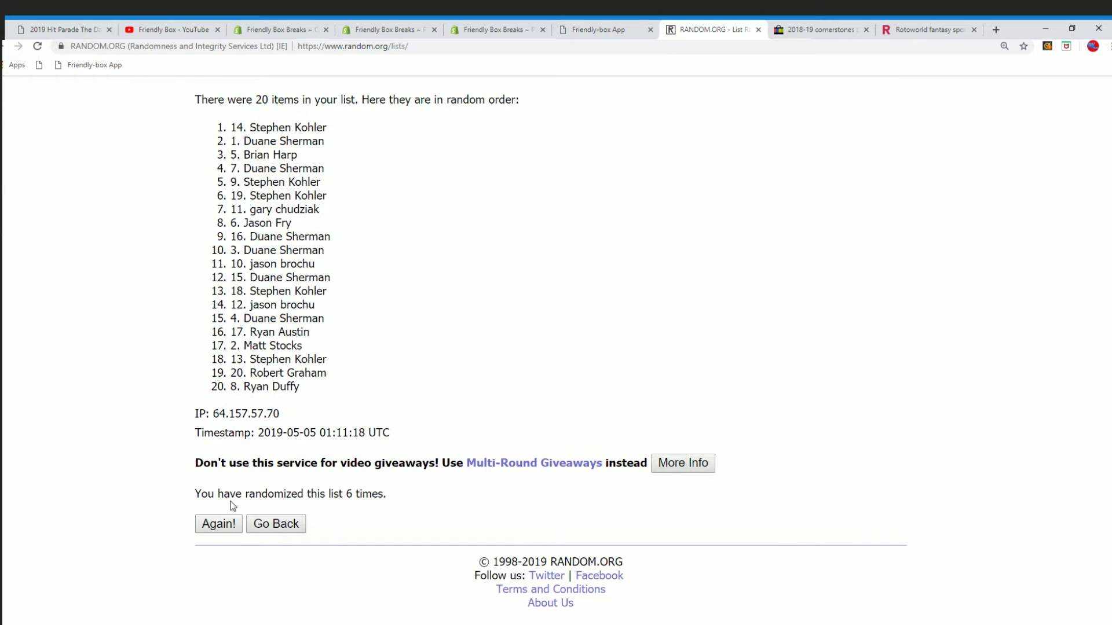
pyautogui.click(218, 524)
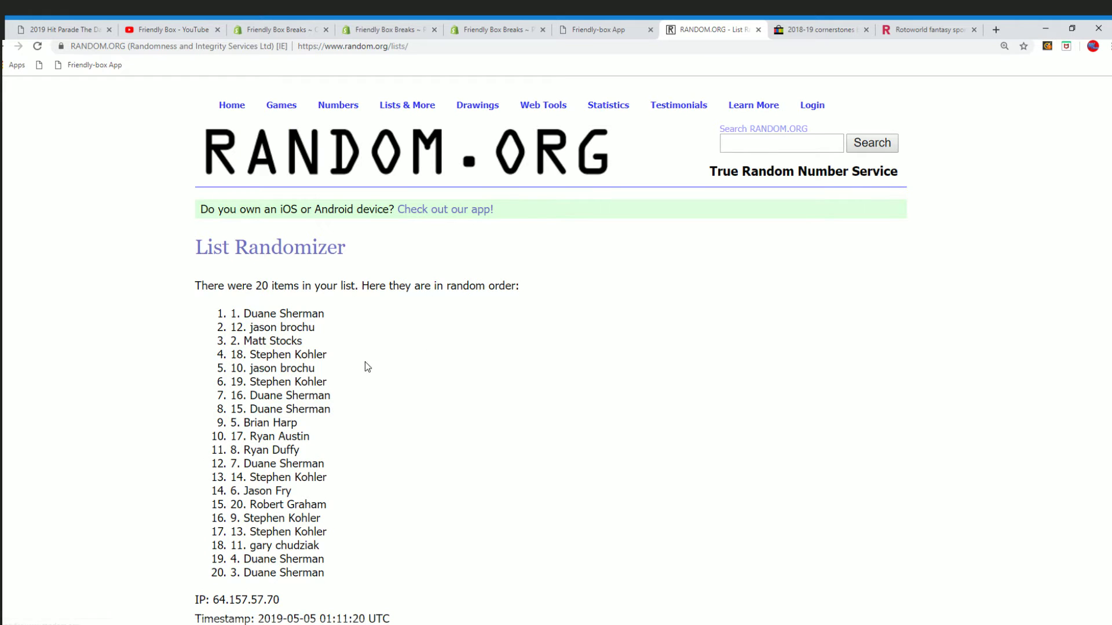
pyautogui.moveTo(335, 312); pyautogui.dragTo(226, 299)
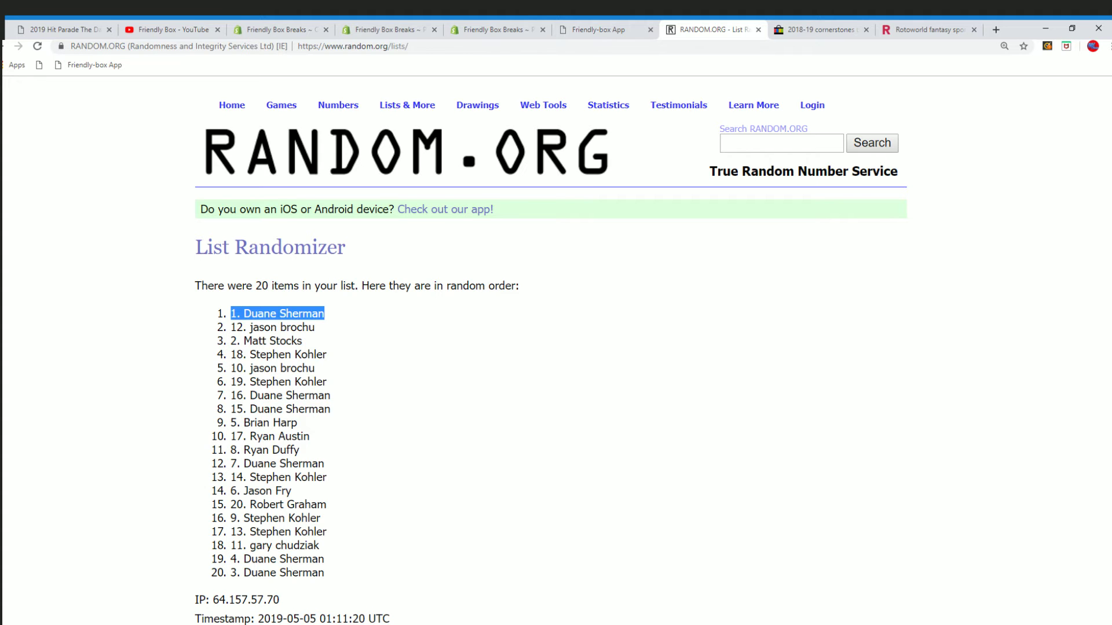
pyautogui.scroll(-2, 596, 336)
pyautogui.scroll(1, 569, 479)
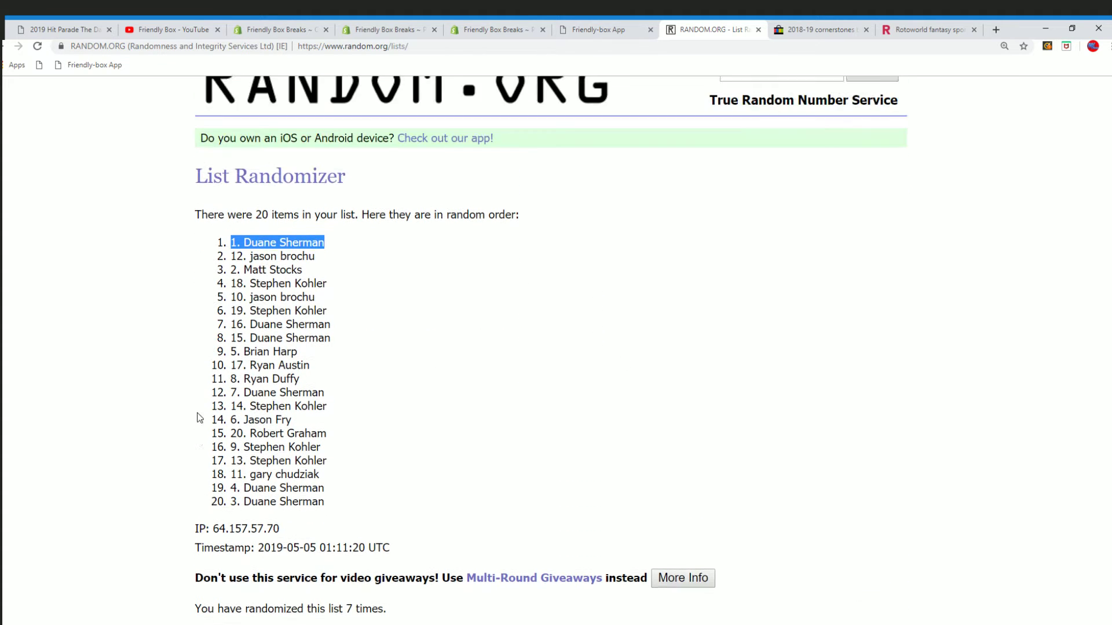